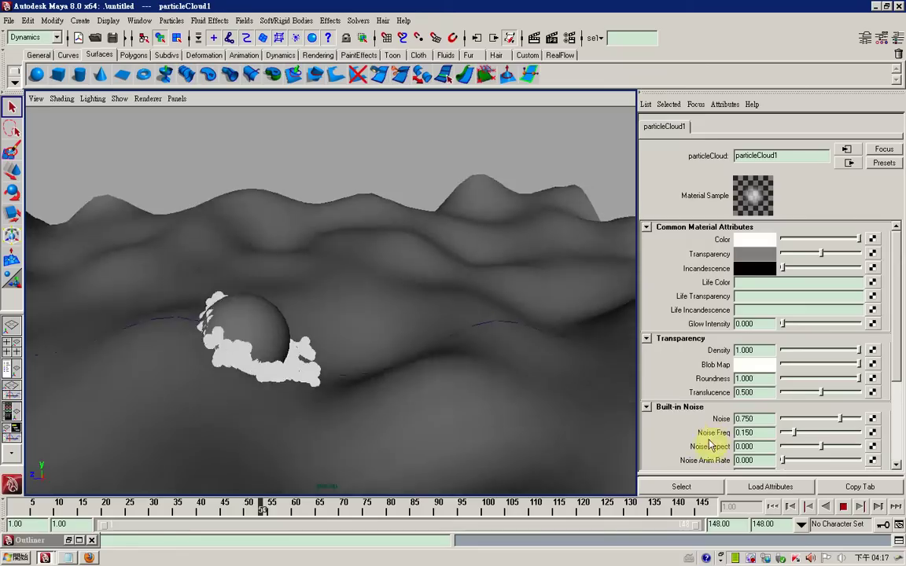
# Review the rolling sphere from several angles, replay to frame 77, and select the terrain.
pyautogui.click(842, 508)
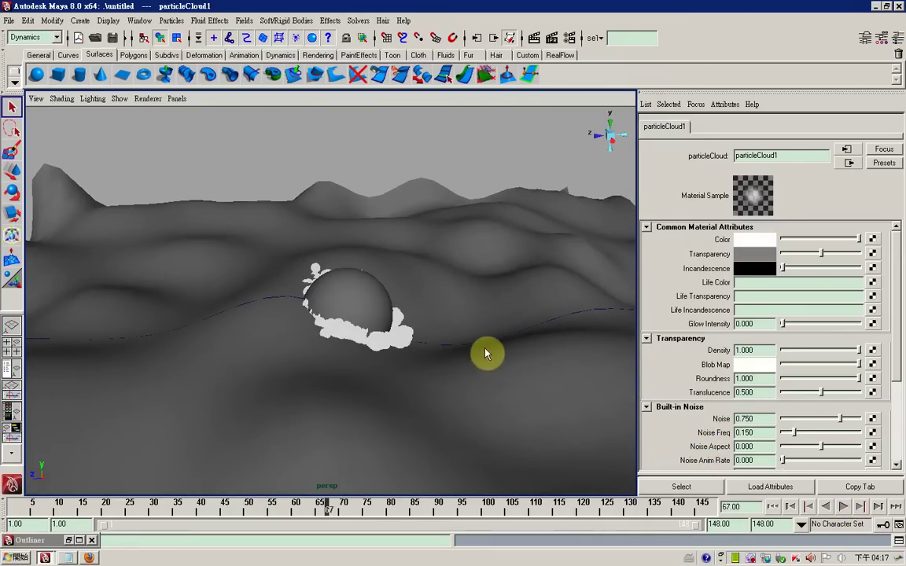
pyautogui.keyDown('alt'); pyautogui.moveTo(485, 354); pyautogui.dragTo(473, 365); pyautogui.keyUp('alt')
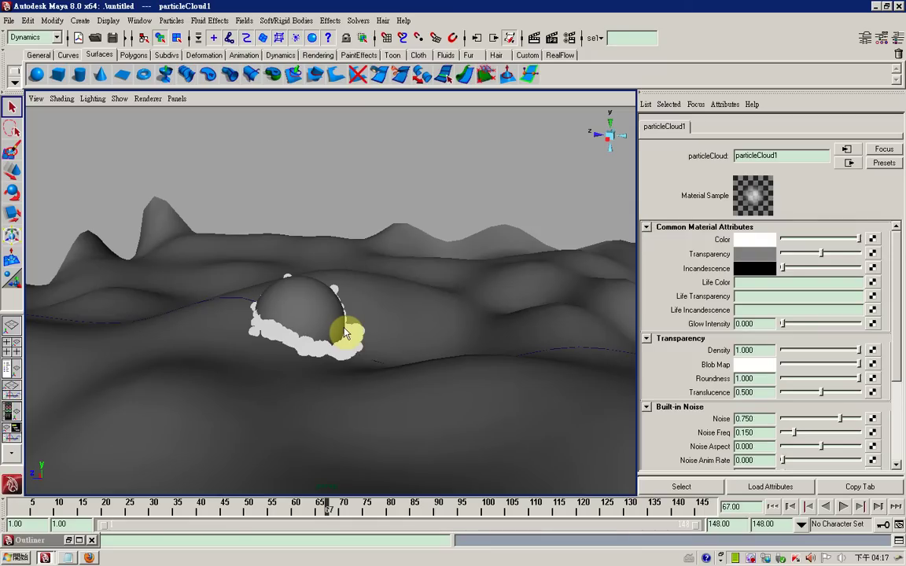
pyautogui.keyDown('alt'); pyautogui.moveTo(213, 242); pyautogui.dragTo(250, 244); pyautogui.keyUp('alt')
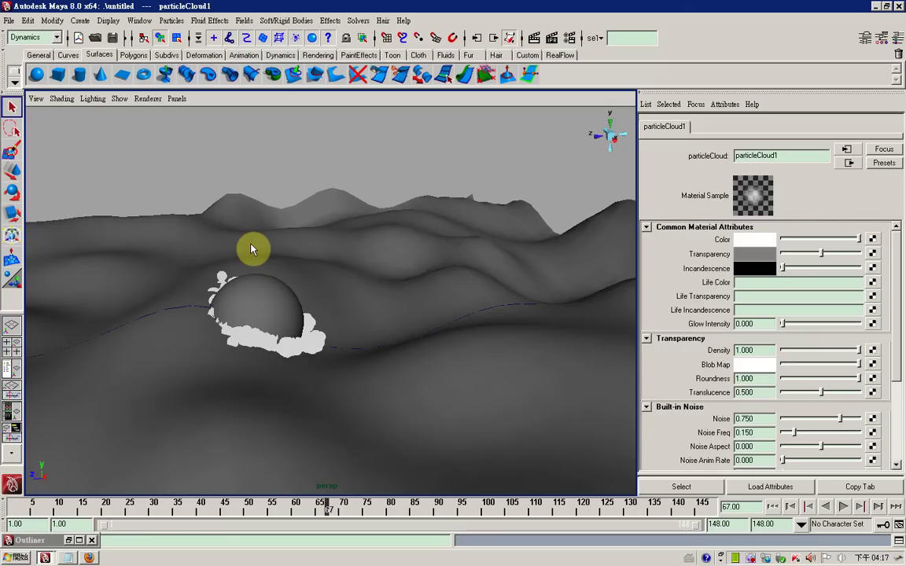
pyautogui.moveTo(263, 261)
pyautogui.keyDown('alt'); pyautogui.mouseDown()
pyautogui.moveTo(291, 248)
pyautogui.moveTo(269, 245)
pyautogui.moveTo(315, 283)
pyautogui.moveTo(219, 283)
pyautogui.moveTo(332, 291)
pyautogui.mouseUp(); pyautogui.keyUp('alt')
pyautogui.moveTo(259, 303)
pyautogui.keyDown('alt'); pyautogui.mouseDown()
pyautogui.moveTo(309, 283)
pyautogui.moveTo(259, 295)
pyautogui.moveTo(292, 283)
pyautogui.moveTo(272, 276)
pyautogui.mouseUp(); pyautogui.keyUp('alt')
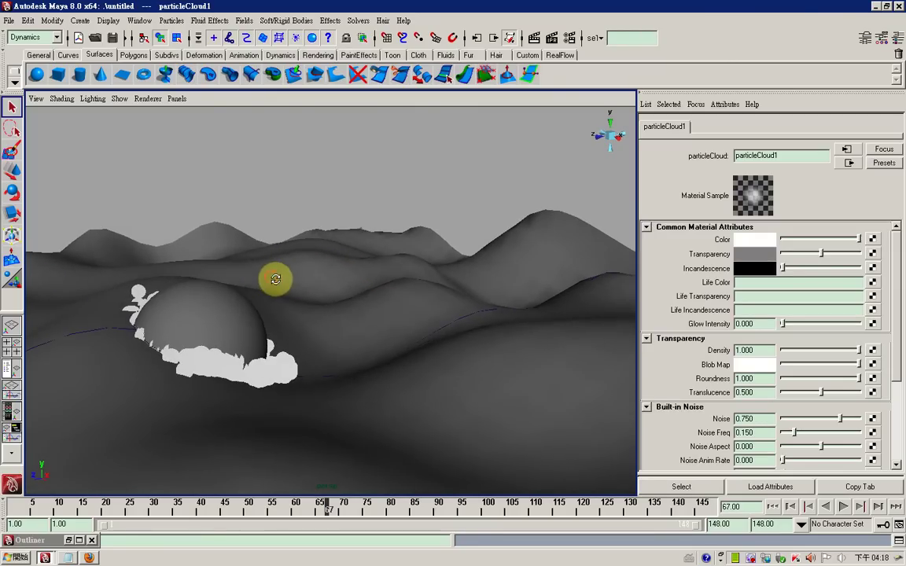
pyautogui.keyDown('alt'); pyautogui.moveTo(307, 289); pyautogui.dragTo(363, 288, button='middle'); pyautogui.keyUp('alt')
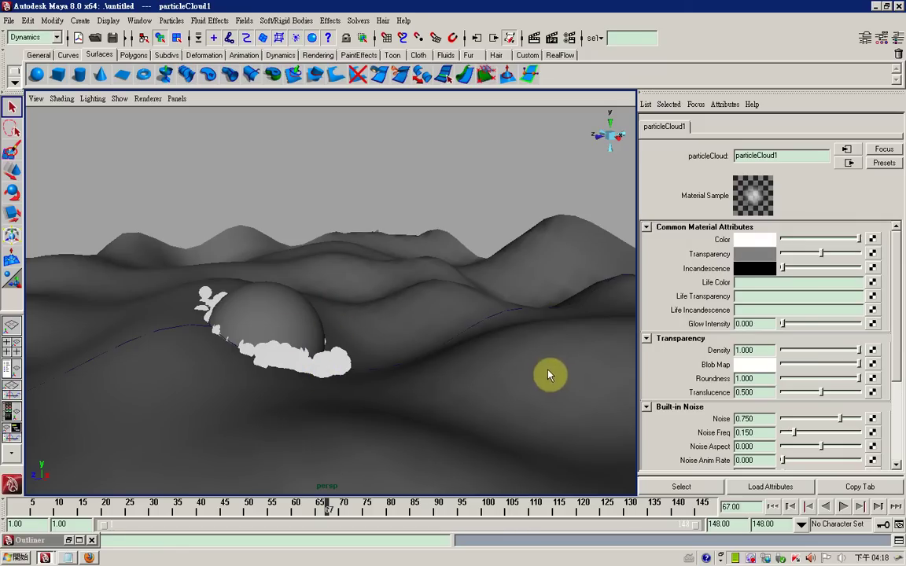
pyautogui.click(842, 507)
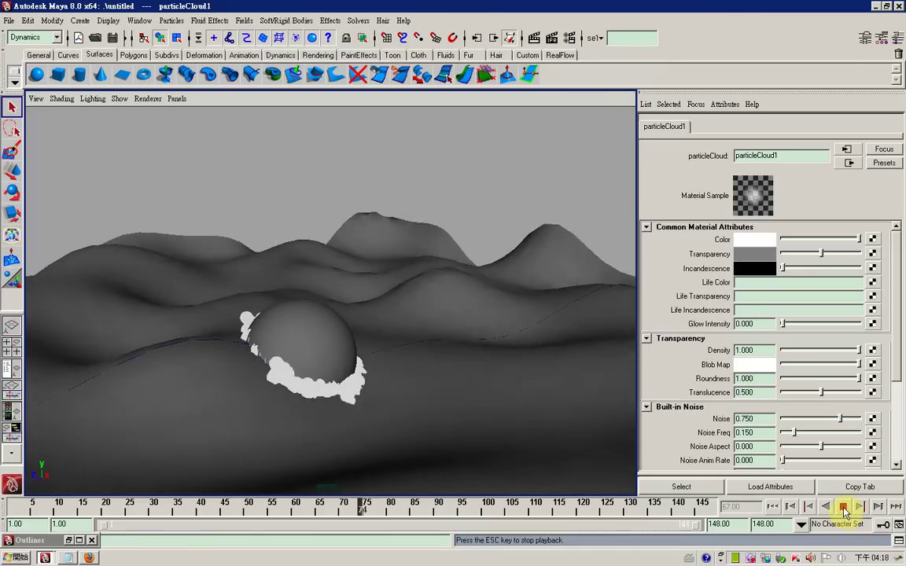
pyautogui.click(594, 414)
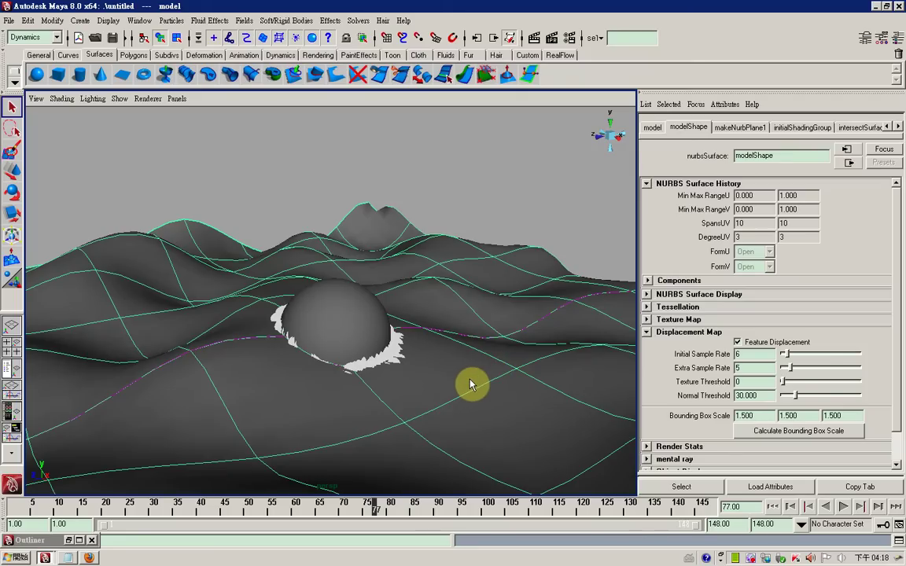
pyautogui.click(350, 330)
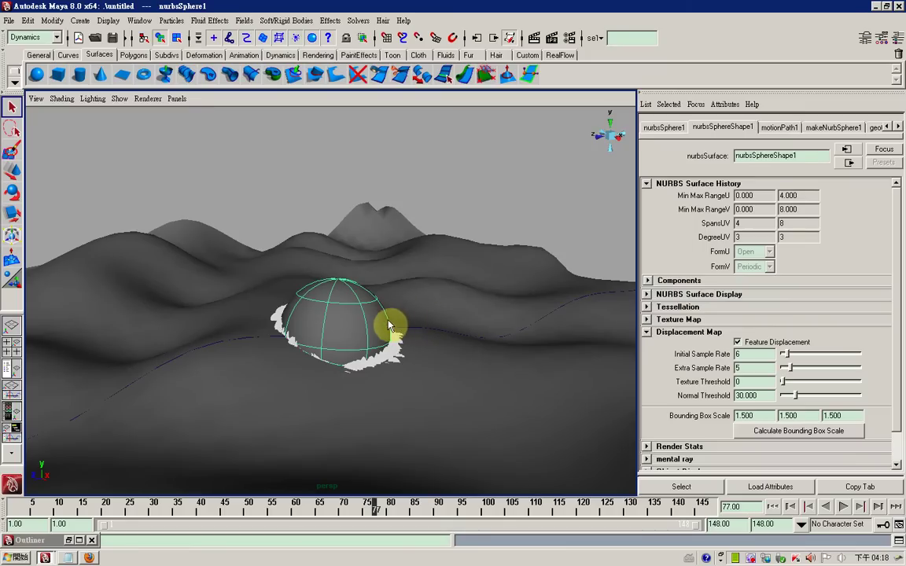
pyautogui.click(430, 382)
pyautogui.keyDown('alt'); pyautogui.moveTo(410, 400); pyautogui.dragTo(415, 360, button='right'); pyautogui.keyUp('alt')
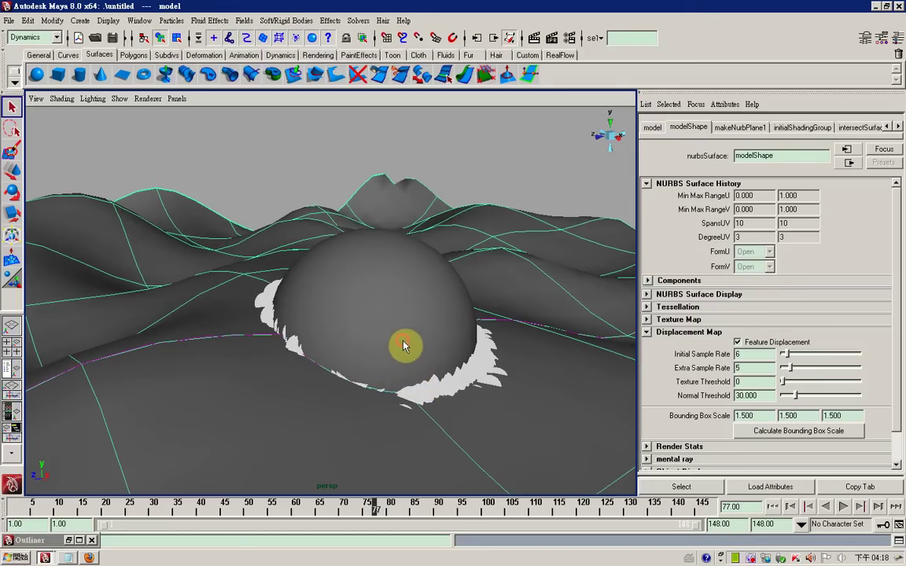
pyautogui.click(404, 343)
pyautogui.keyDown('shift'); pyautogui.click(425, 435); pyautogui.keyUp('shift')
pyautogui.moveTo(425, 435)
pyautogui.keyDown('alt'); pyautogui.mouseDown()
pyautogui.moveTo(429, 390)
pyautogui.moveTo(408, 424)
pyautogui.moveTo(385, 410)
pyautogui.mouseUp(); pyautogui.keyUp('alt')
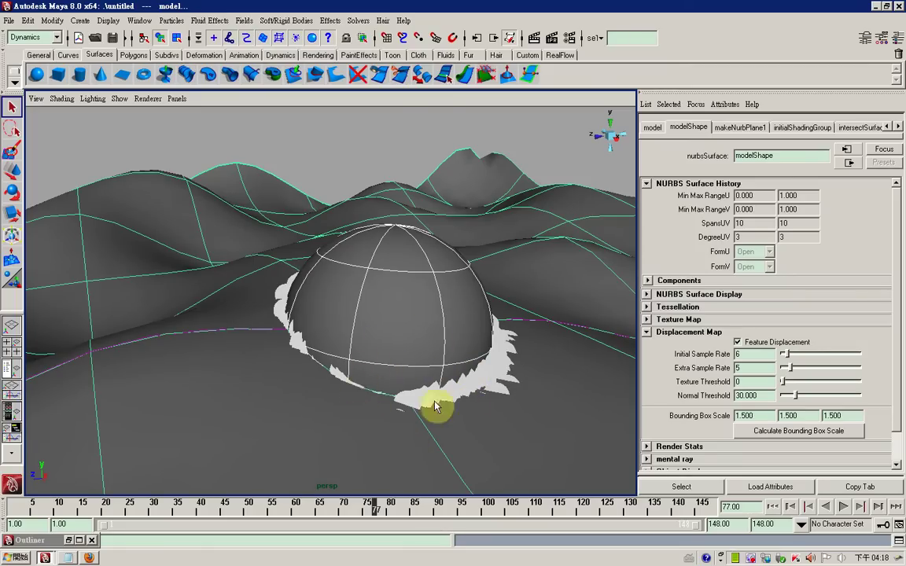
pyautogui.click(495, 387)
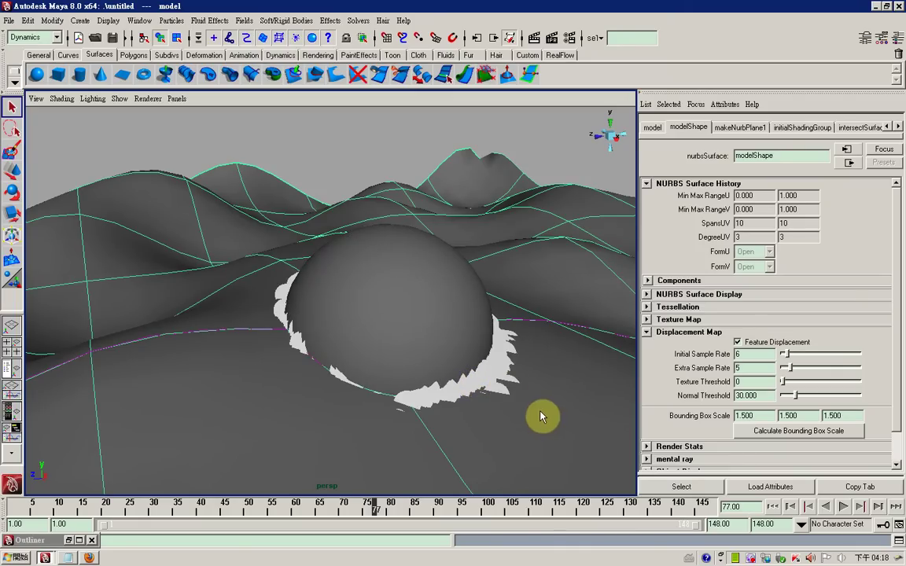
pyautogui.moveTo(507, 414)
pyautogui.keyDown('alt'); pyautogui.mouseDown()
pyautogui.moveTo(400, 369)
pyautogui.moveTo(354, 429)
pyautogui.moveTo(374, 364)
pyautogui.moveTo(371, 337)
pyautogui.moveTo(361, 344)
pyautogui.moveTo(408, 348)
pyautogui.moveTo(364, 339)
pyautogui.moveTo(387, 352)
pyautogui.moveTo(348, 354)
pyautogui.moveTo(361, 358)
pyautogui.moveTo(392, 336)
pyautogui.mouseUp(); pyautogui.keyUp('alt')
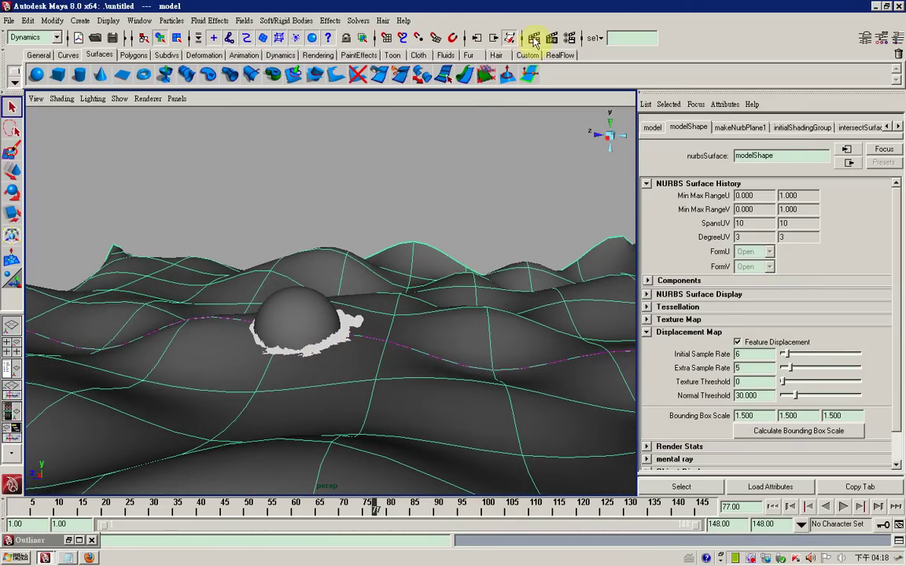
# Render a test frame of the terrain, close Render View, and start a fresh scene without saving.
pyautogui.click(533, 38)
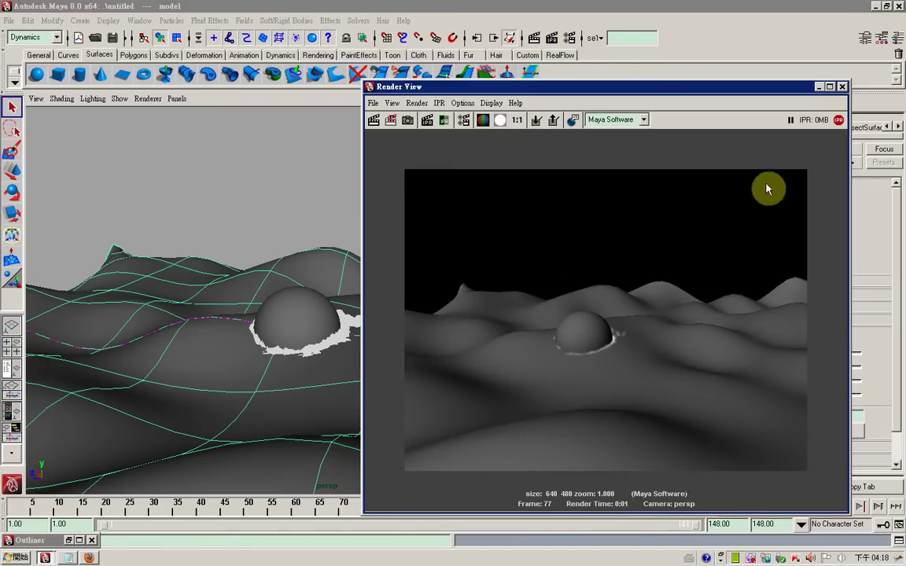
pyautogui.click(844, 88)
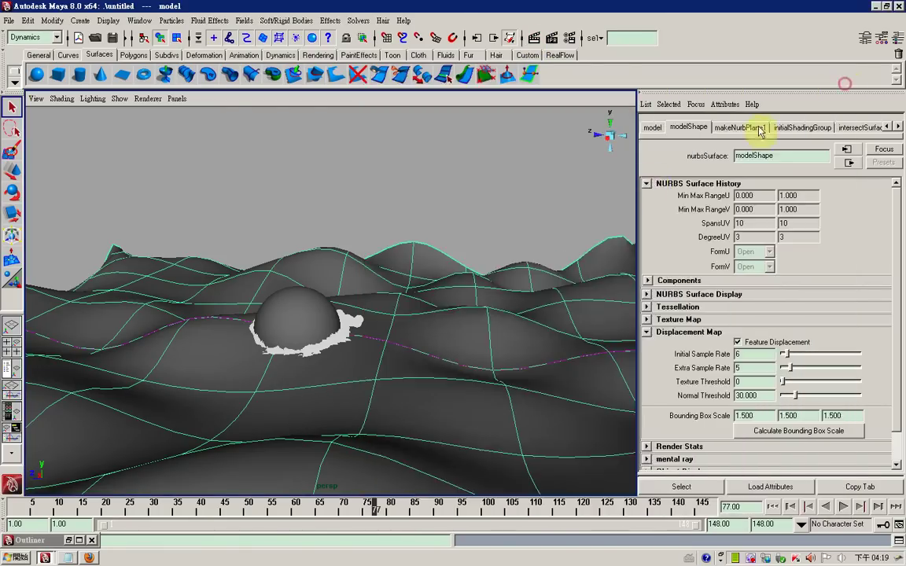
pyautogui.click(306, 191)
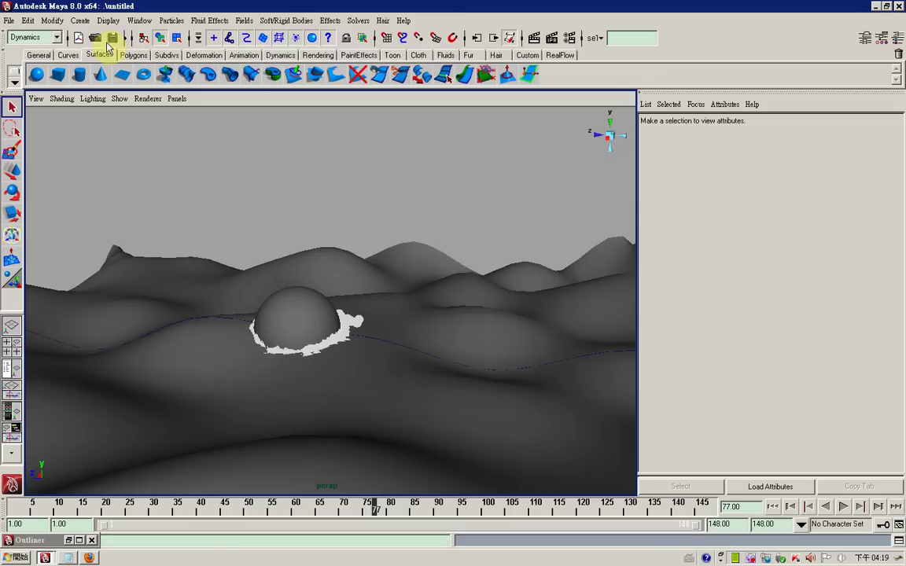
pyautogui.click(79, 37)
pyautogui.click(438, 262)
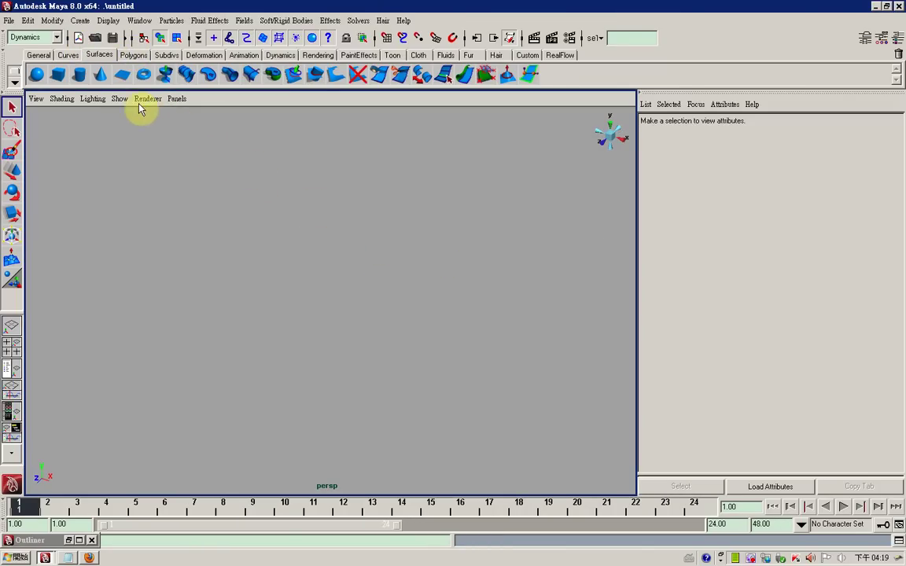
# Create a NURBS plane and rename it 'model'.
pyautogui.click(122, 75)
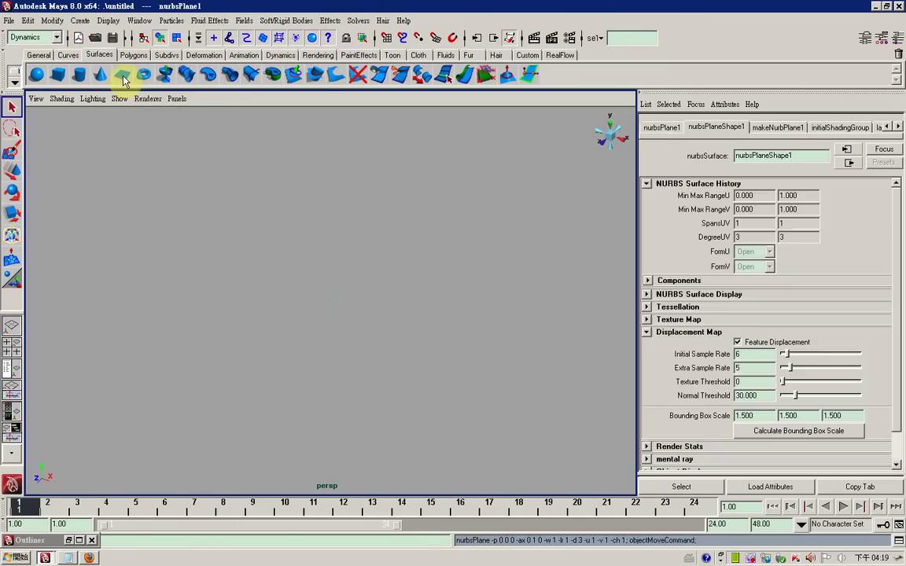
pyautogui.click(896, 38)
pyautogui.click(814, 133)
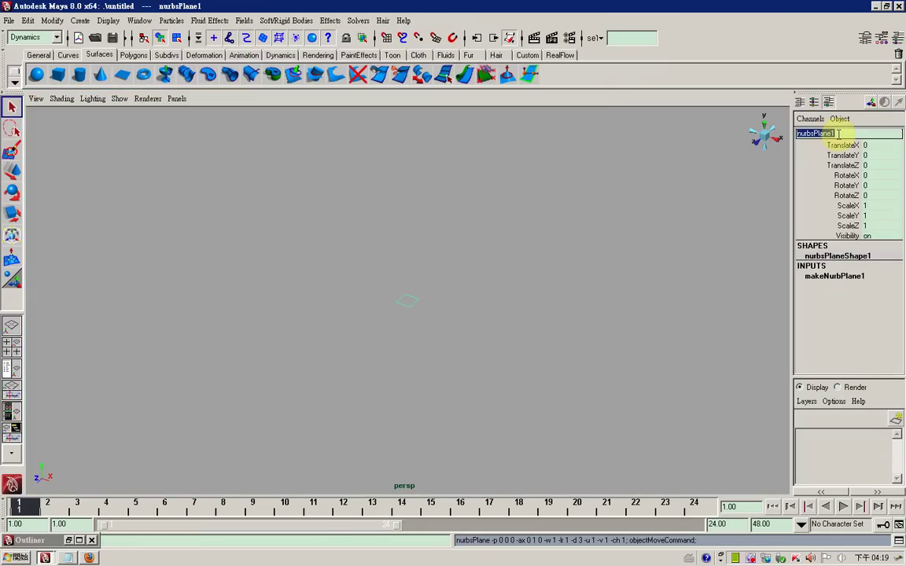
pyautogui.write('model')
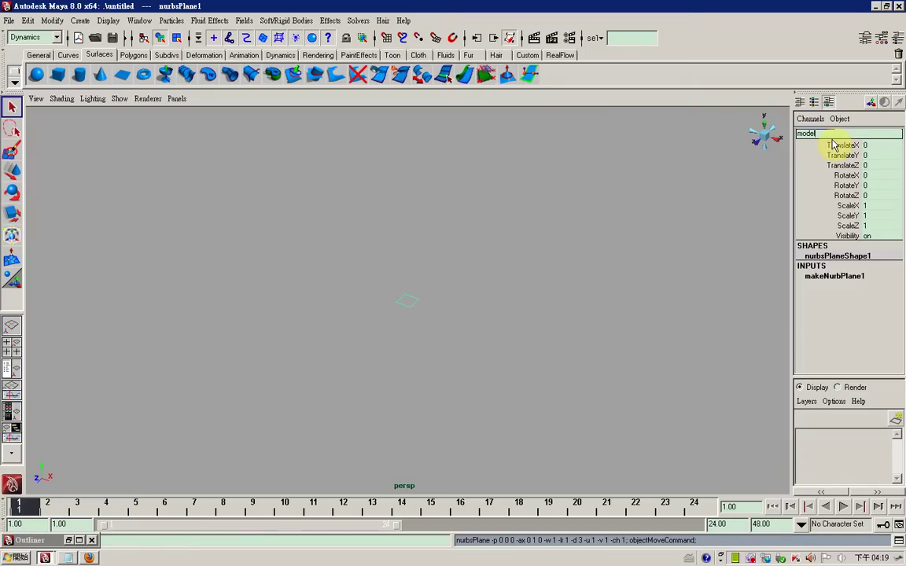
pyautogui.press('Return')
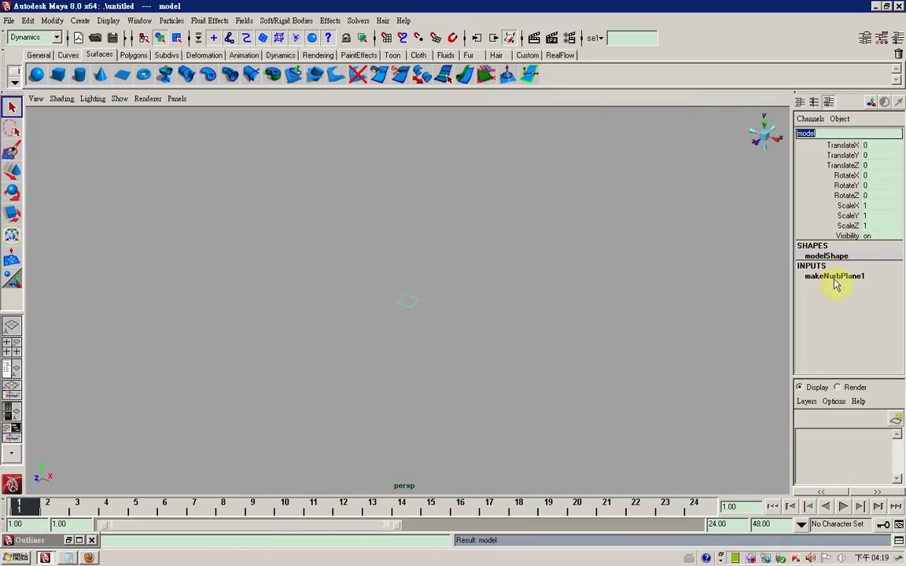
# Set the plane's Patches U and Patches V to 10.
pyautogui.click(836, 277)
pyautogui.moveTo(865, 305); pyautogui.dragTo(874, 314)
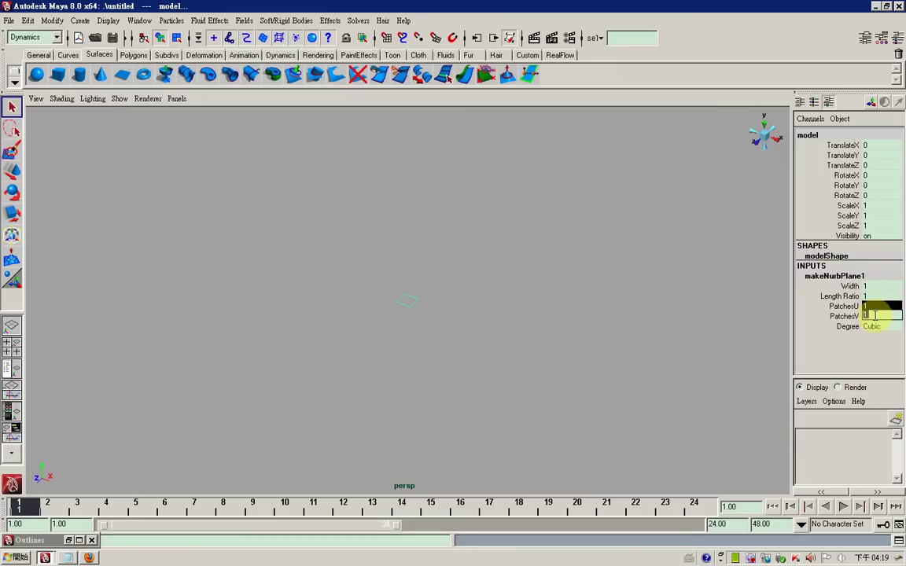
pyautogui.write('10')
pyautogui.press('Return')
pyautogui.scroll(3, 574, 325)
pyautogui.scroll(3, 525, 318)
# Scale the plane uniformly up to about 37.7.
pyautogui.press('r')
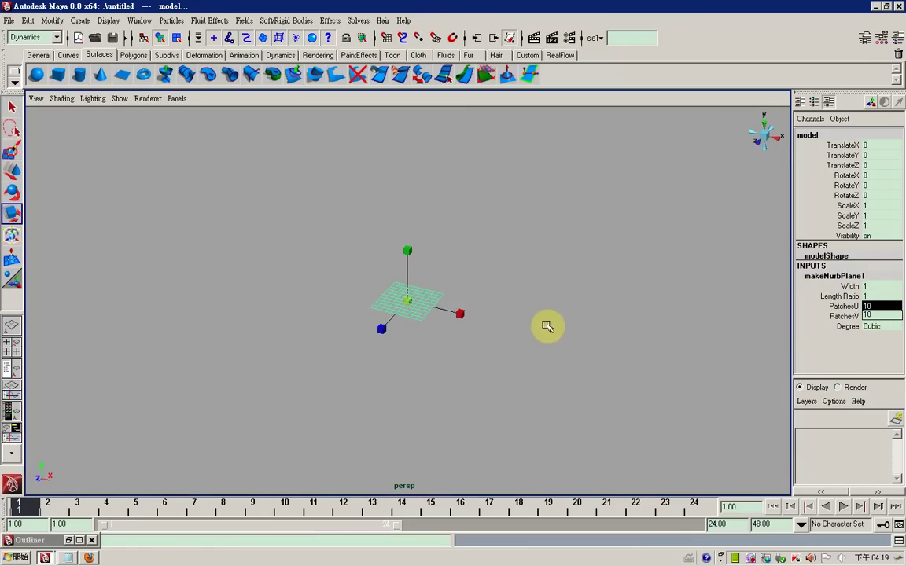
pyautogui.moveTo(407, 301); pyautogui.dragTo(550, 322)
pyautogui.scroll(-3, 414, 313)
pyautogui.scroll(-2, 307, 309)
pyautogui.moveTo(406, 301)
pyautogui.mouseDown()
pyautogui.moveTo(502, 350)
pyautogui.moveTo(412, 305)
pyautogui.moveTo(549, 360)
pyautogui.mouseUp()
pyautogui.keyDown('alt'); pyautogui.moveTo(481, 345); pyautogui.dragTo(442, 311); pyautogui.keyUp('alt')
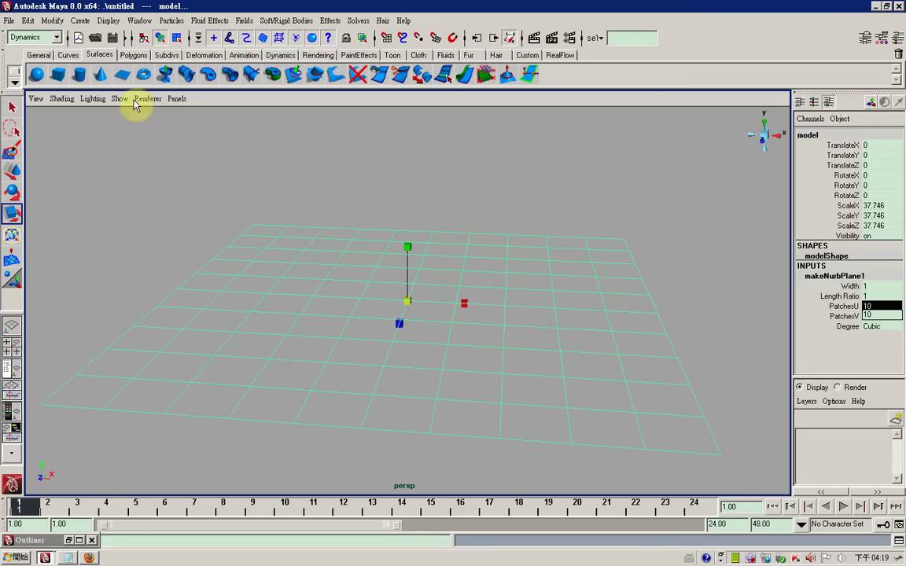
# Open the Hypershade from Rendering Editors and add an Ocean Shader node, oceanShader1.
pyautogui.click(139, 21)
pyautogui.moveTo(162, 52)
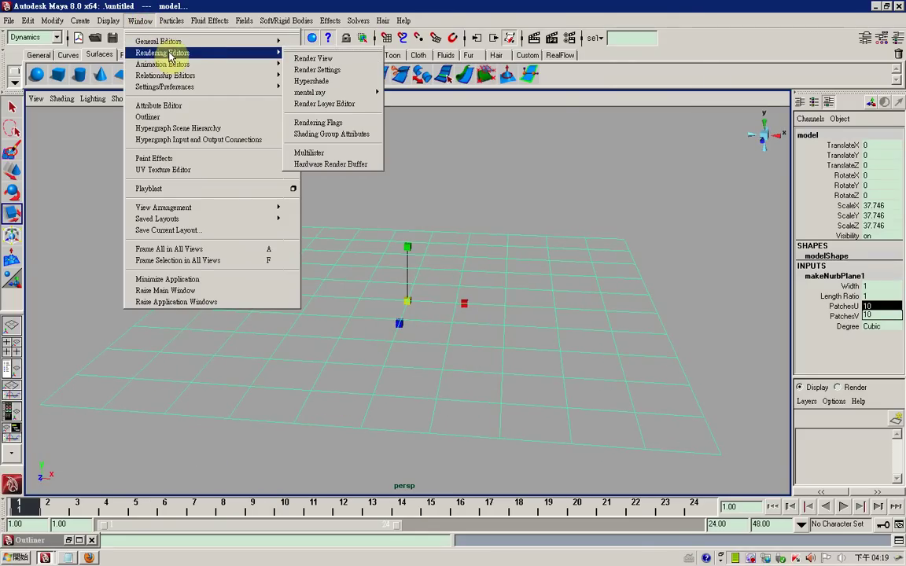
pyautogui.click(308, 81)
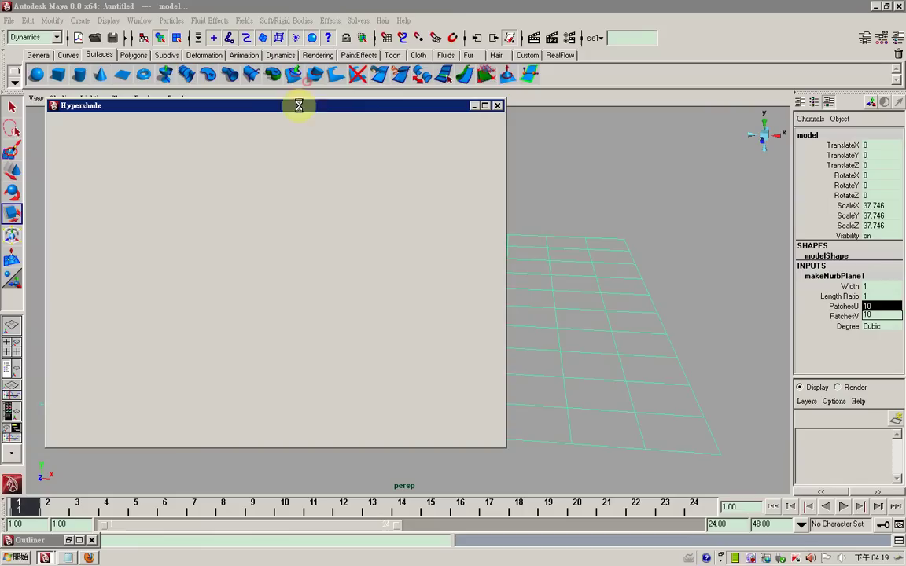
pyautogui.click(85, 313)
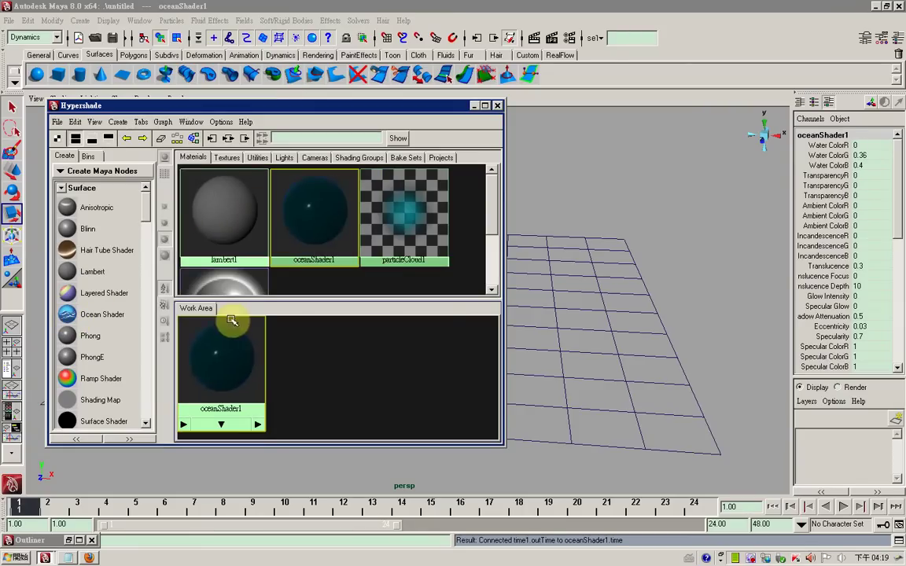
pyautogui.click(820, 136)
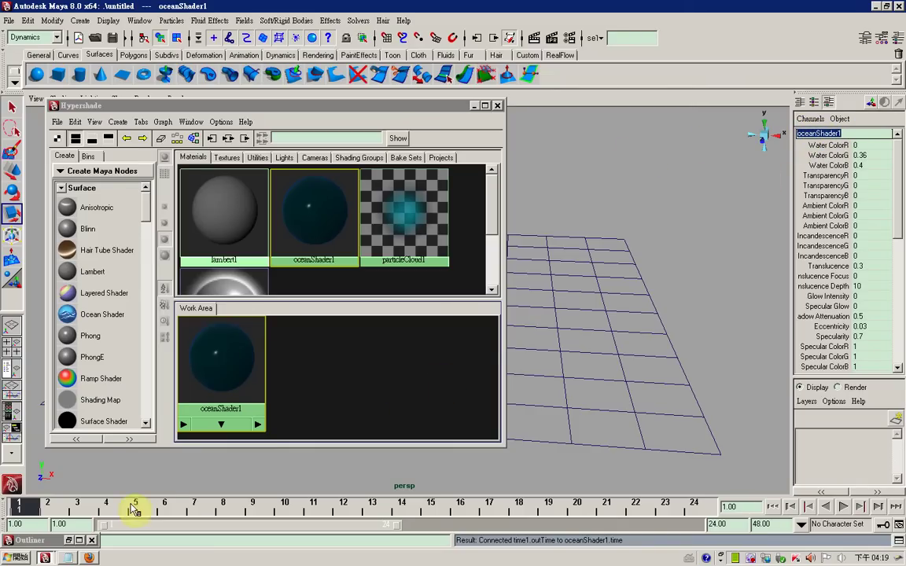
# Find the object name 'model' in the Notepad MEL script and confirm the plane matches it.
pyautogui.click(67, 558)
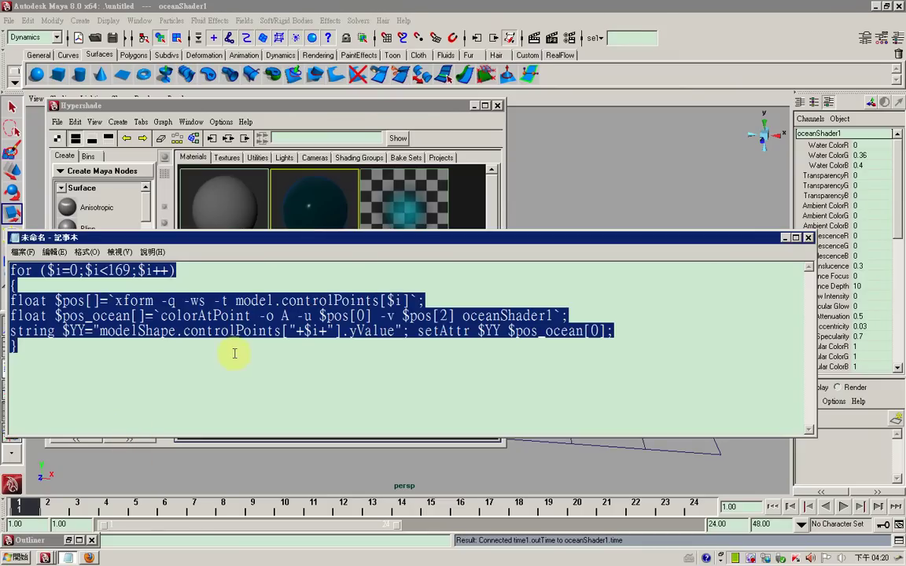
pyautogui.click(211, 343)
pyautogui.moveTo(235, 299); pyautogui.dragTo(270, 301)
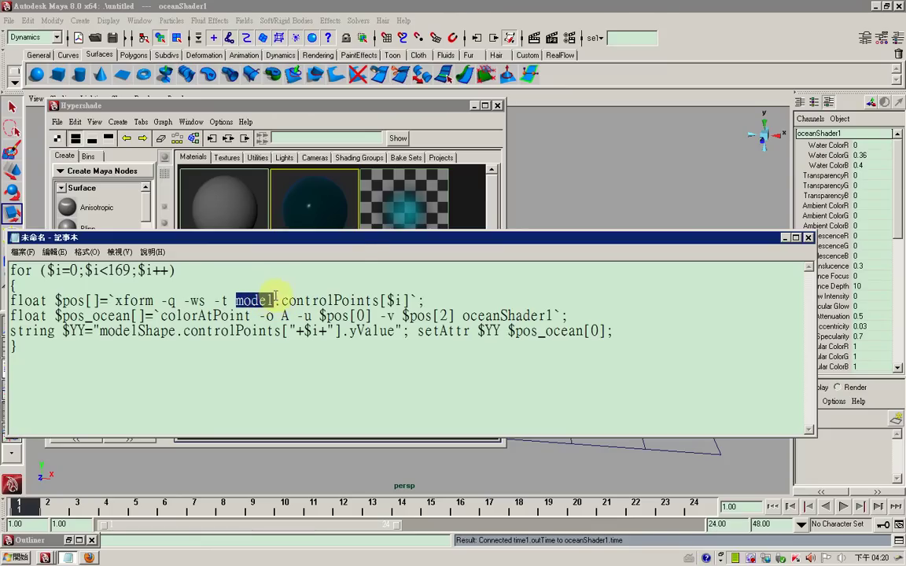
pyautogui.moveTo(344, 238); pyautogui.dragTo(344, 316)
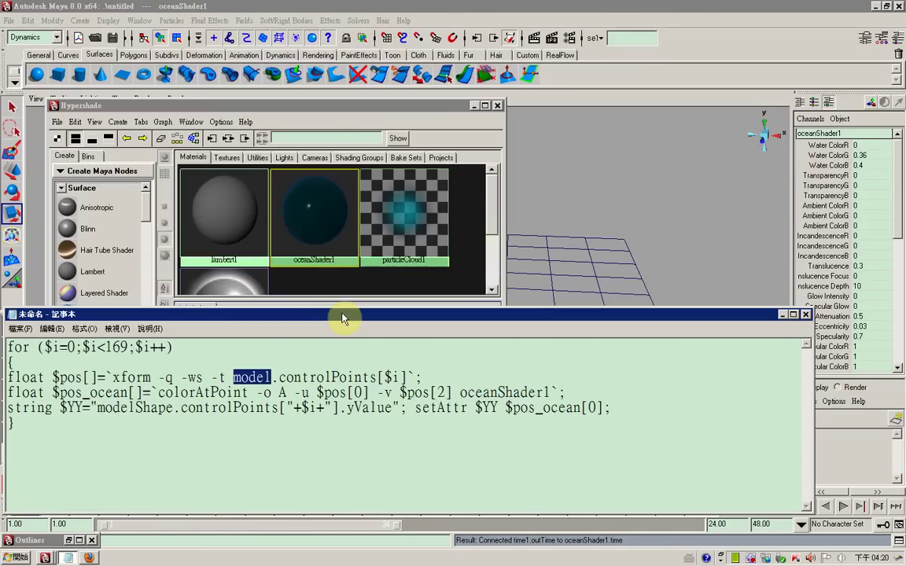
pyautogui.click(461, 107)
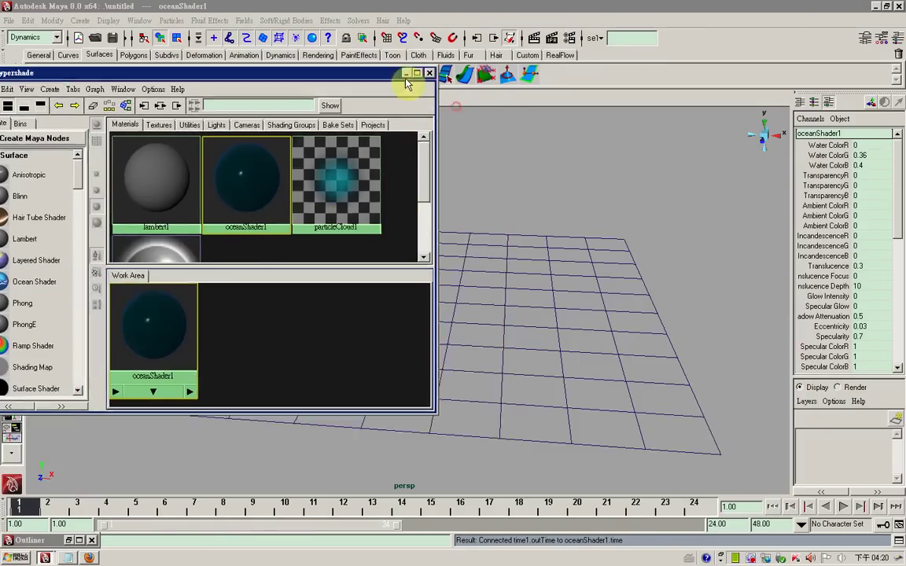
pyautogui.click(409, 74)
pyautogui.click(436, 271)
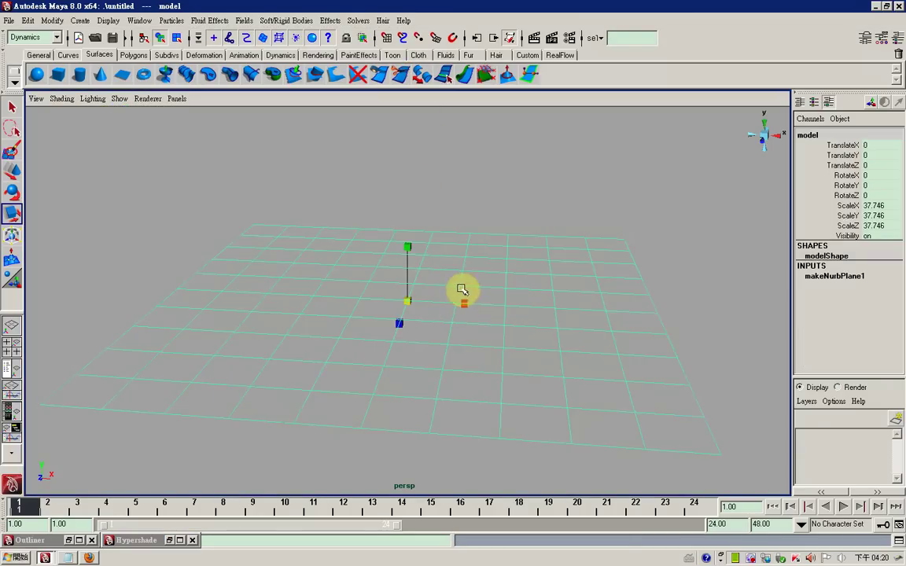
# Check the 'oceanShader1' name in the script, select the whole script, and return to Hypershade.
pyautogui.hotkey('alt', 'Tab')
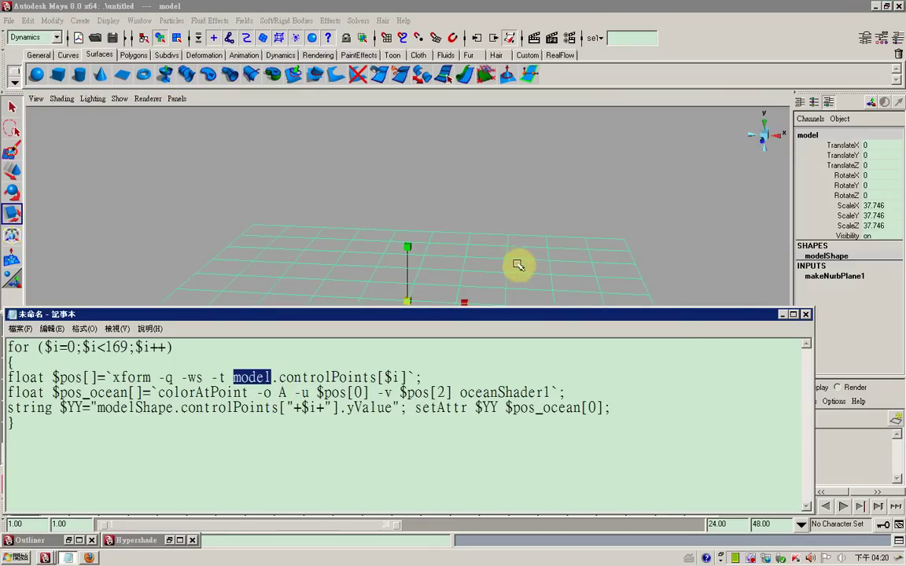
pyautogui.moveTo(460, 392); pyautogui.dragTo(545, 393)
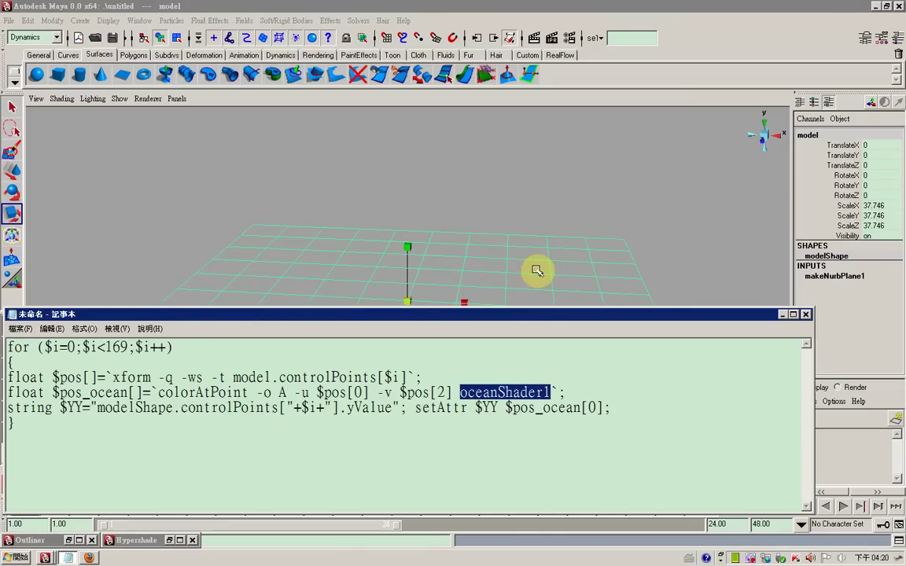
pyautogui.moveTo(506, 315)
pyautogui.mouseDown()
pyautogui.moveTo(540, 319)
pyautogui.moveTo(531, 343)
pyautogui.mouseUp()
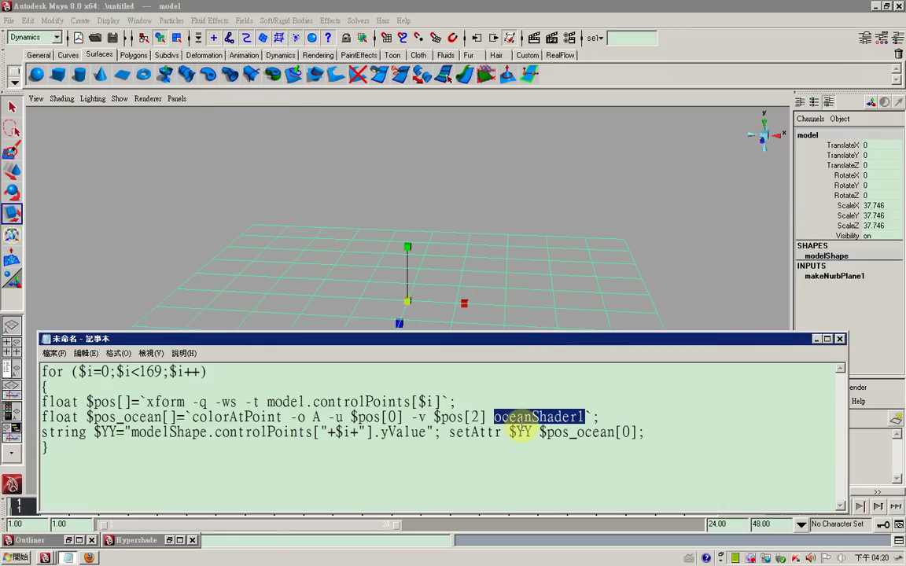
pyautogui.click(535, 397)
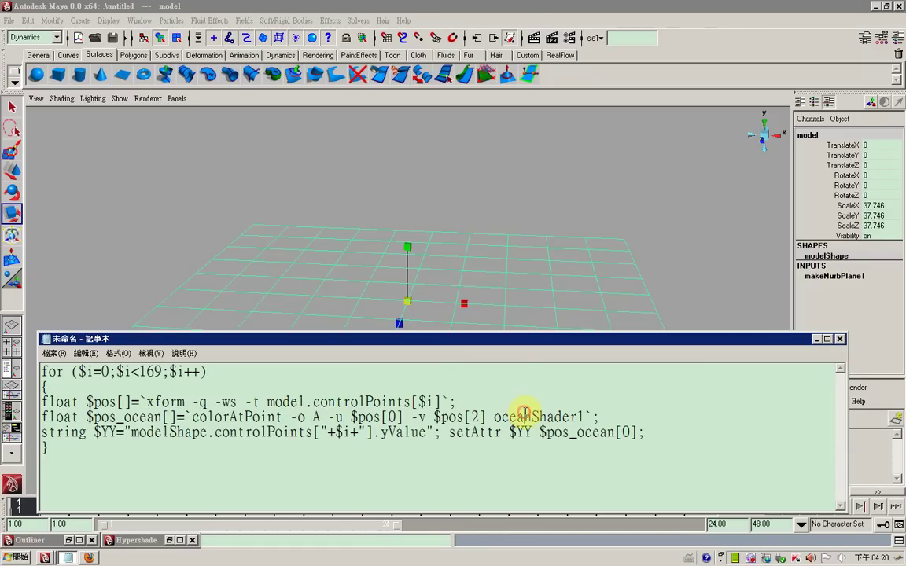
pyautogui.moveTo(445, 342); pyautogui.dragTo(461, 313)
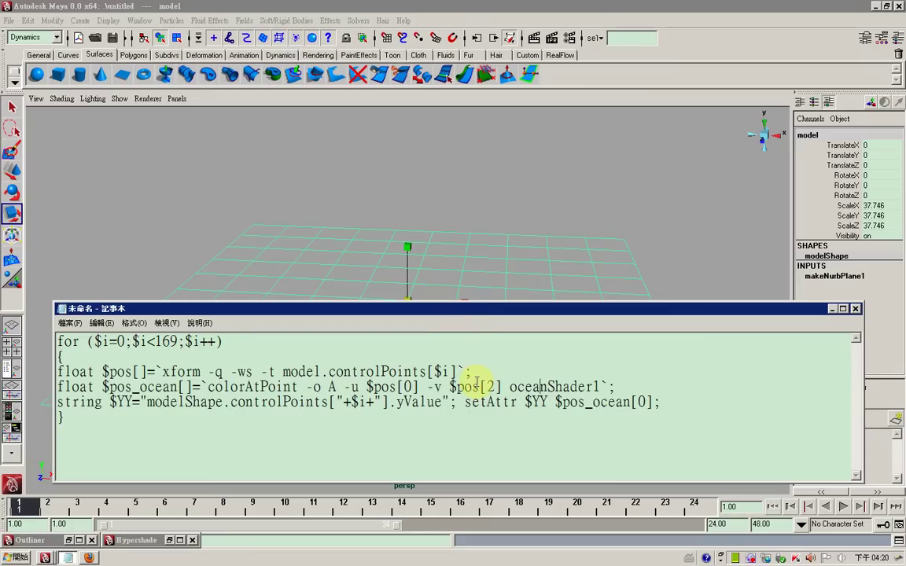
pyautogui.hotkey('ctrl', 'a')
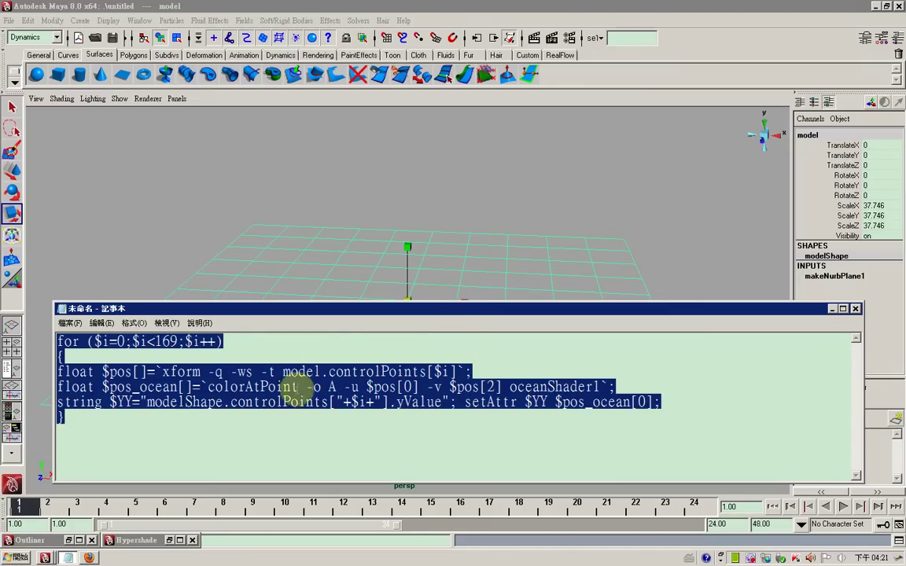
pyautogui.click(170, 541)
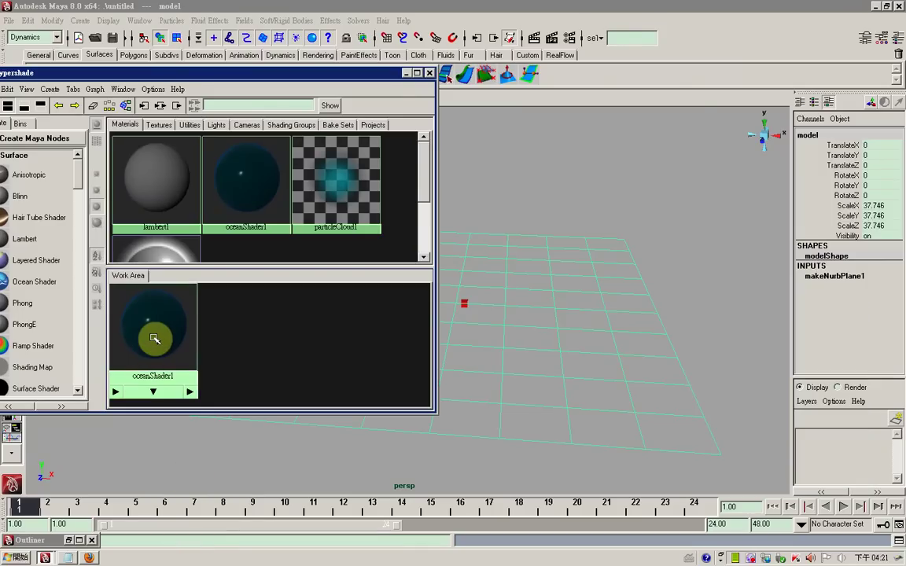
# Paste the ocean MEL script into a new expression on oceanShader1, creating expression1.
pyautogui.click(154, 338)
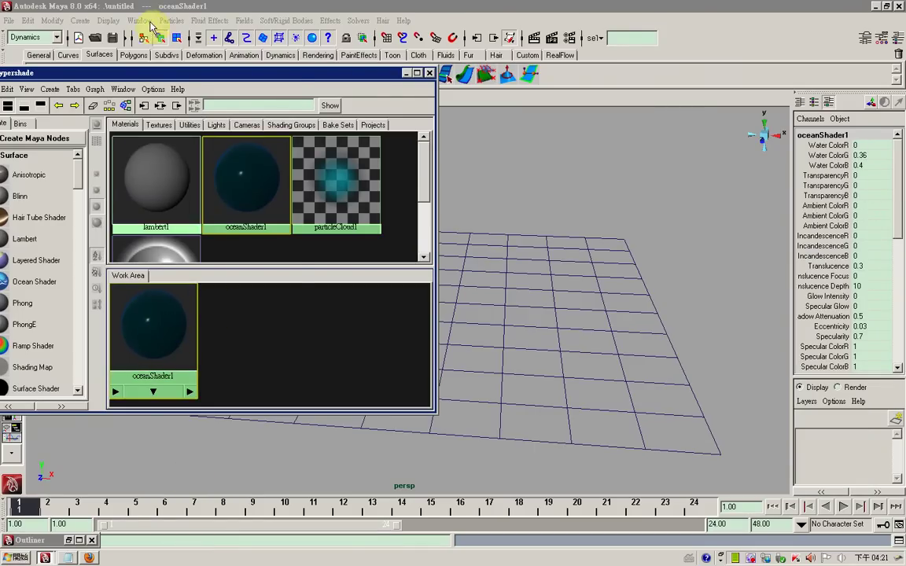
pyautogui.click(140, 22)
pyautogui.moveTo(163, 64)
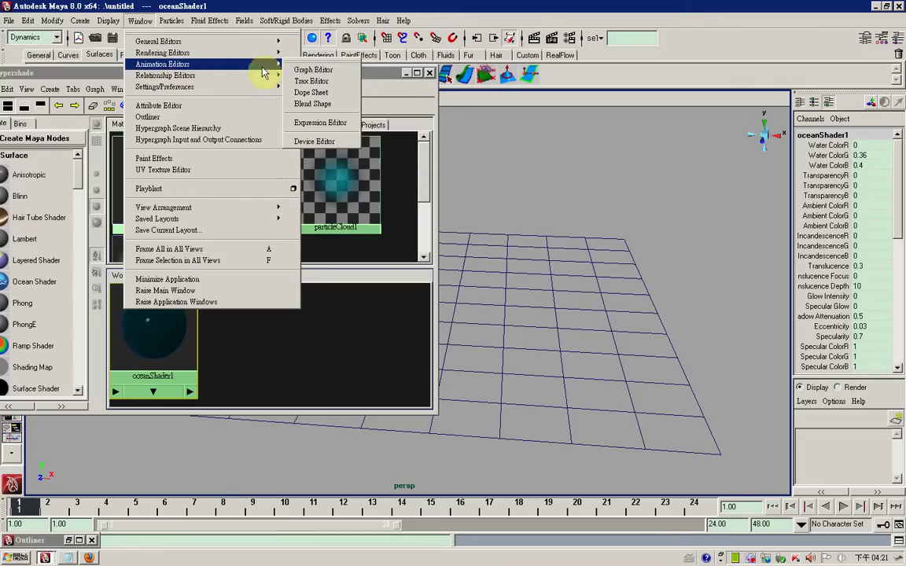
pyautogui.click(304, 128)
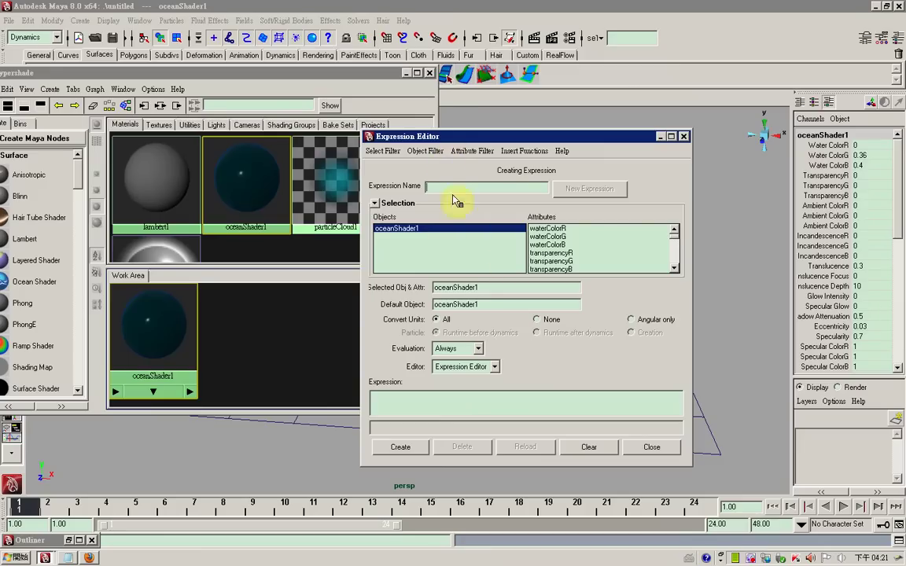
pyautogui.hotkey('ctrl', 'v')
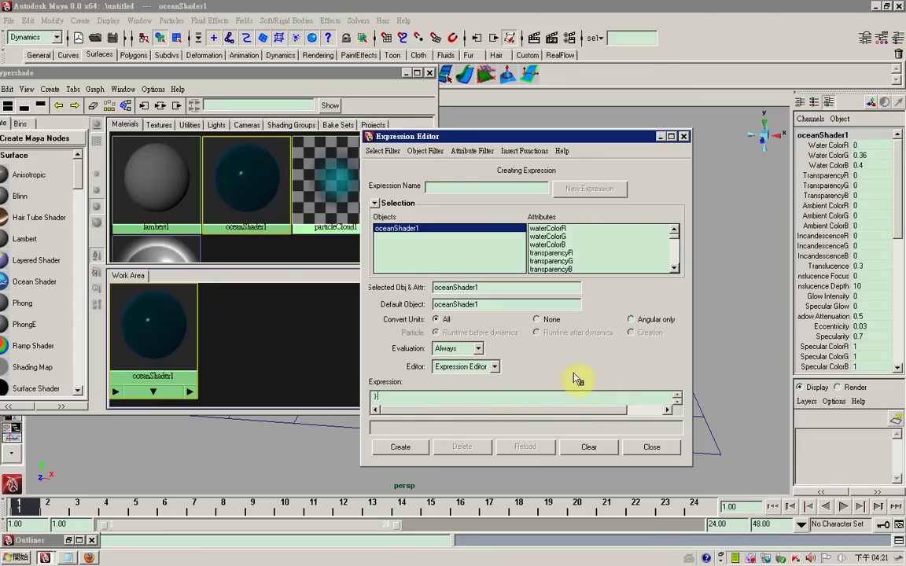
pyautogui.click(677, 397)
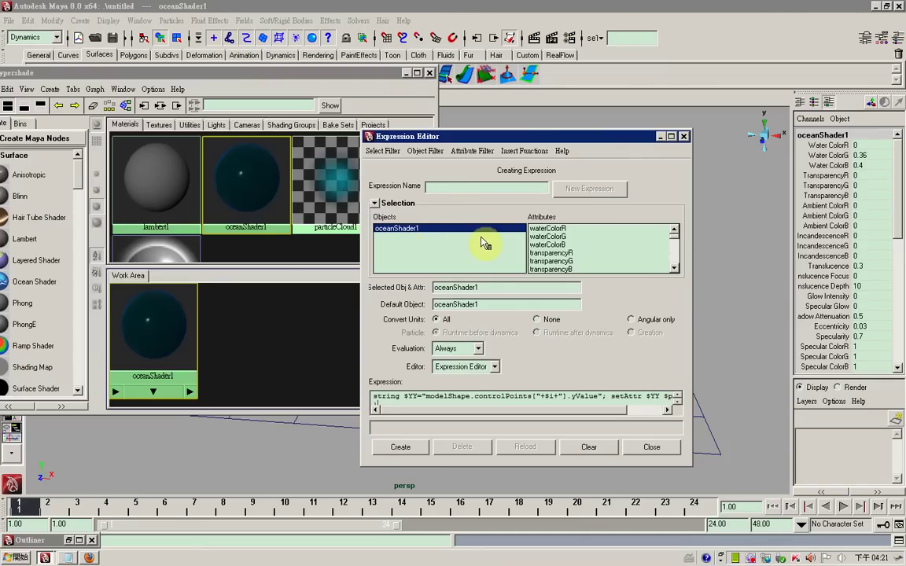
pyautogui.click(403, 448)
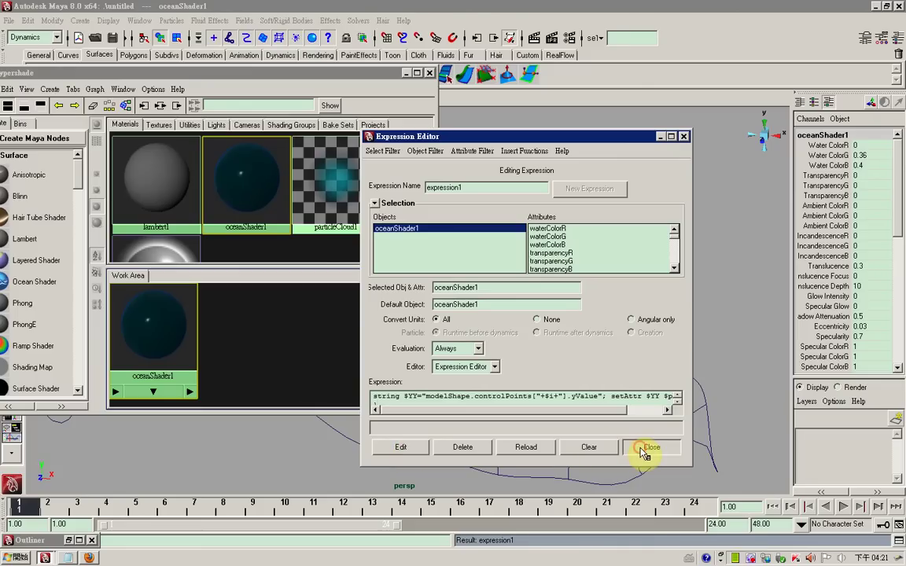
pyautogui.click(643, 449)
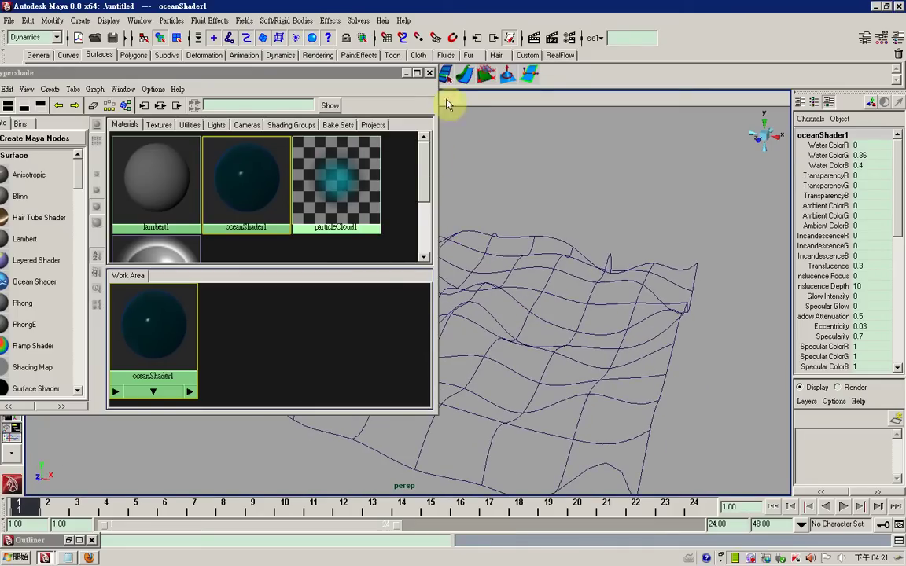
pyautogui.click(406, 73)
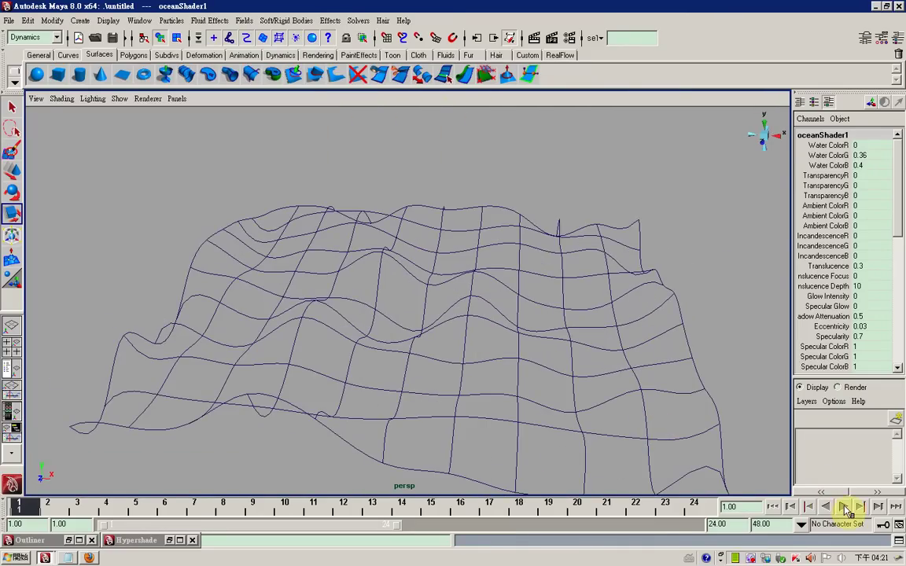
# Play the wave animation and drag the playback range out to about frame 48.
pyautogui.click(842, 507)
pyautogui.press('Escape')
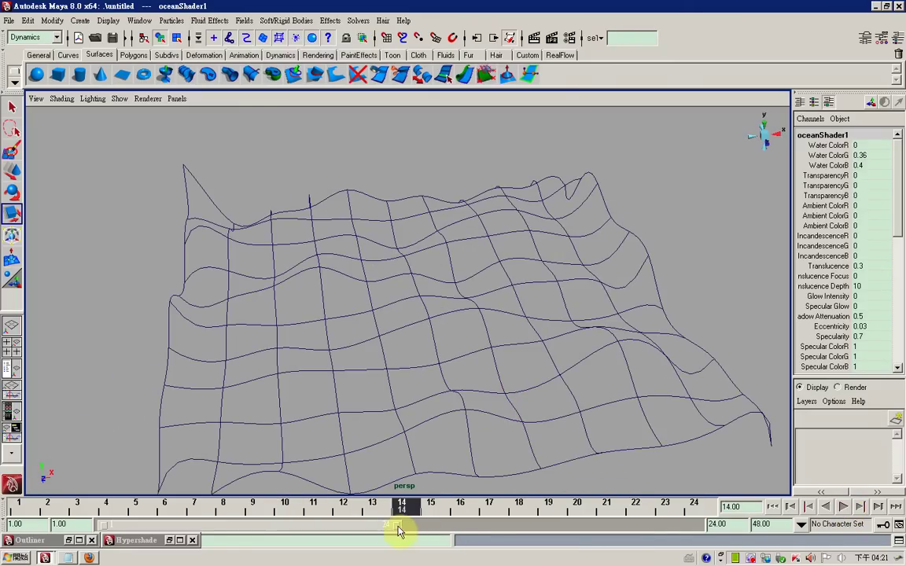
pyautogui.moveTo(399, 532); pyautogui.dragTo(606, 530)
pyautogui.moveTo(586, 421)
pyautogui.keyDown('alt'); pyautogui.mouseDown()
pyautogui.moveTo(499, 376)
pyautogui.moveTo(468, 397)
pyautogui.mouseUp(); pyautogui.keyUp('alt')
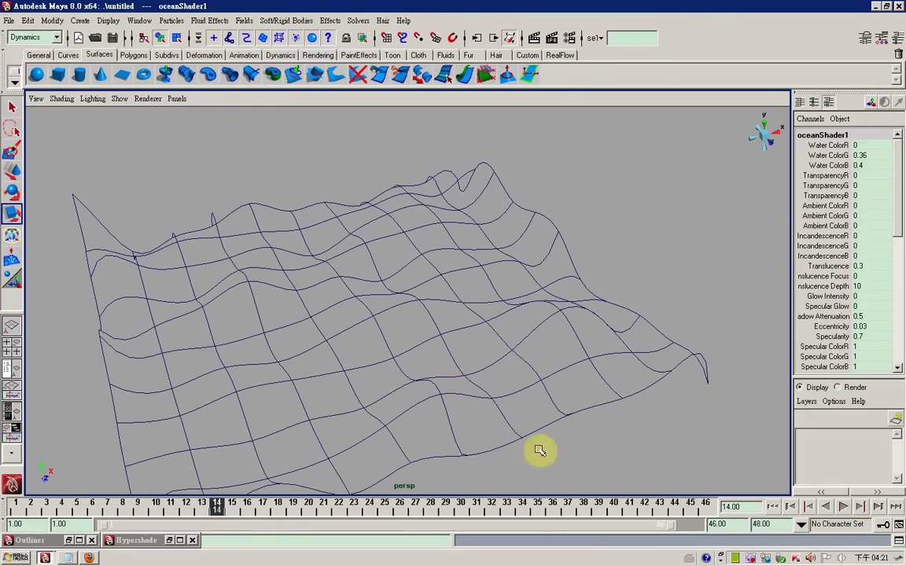
pyautogui.moveTo(677, 524); pyautogui.dragTo(712, 524)
pyautogui.keyDown('alt'); pyautogui.moveTo(567, 406); pyautogui.dragTo(497, 369); pyautogui.keyUp('alt')
# Smooth-shade the ocean, set playback end to 148, and play to inspect the waves.
pyautogui.press('5')
pyautogui.doubleClick(711, 524)
pyautogui.write('148')
pyautogui.press('Return')
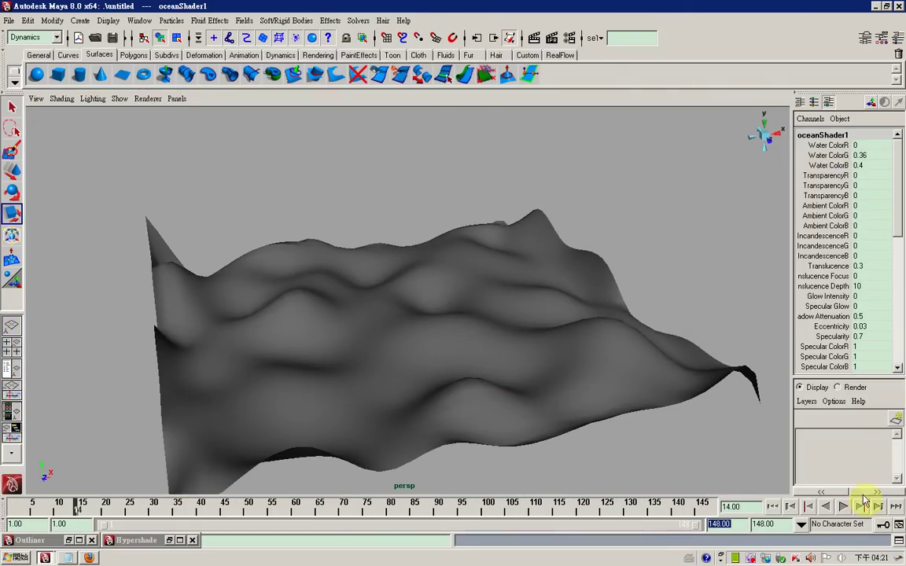
pyautogui.click(839, 507)
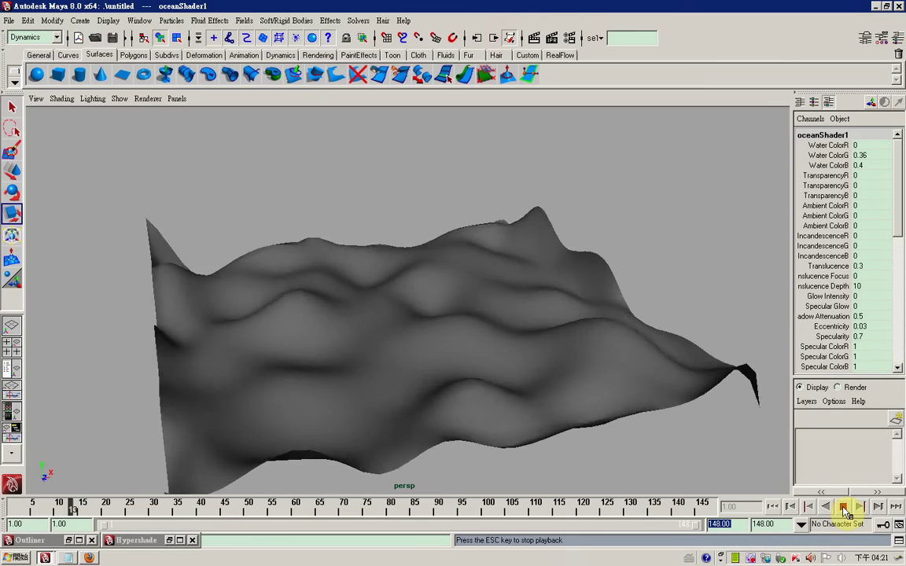
pyautogui.click(844, 509)
pyautogui.keyDown('alt'); pyautogui.moveTo(617, 384); pyautogui.dragTo(591, 366, button='middle'); pyautogui.keyUp('alt')
pyautogui.moveTo(591, 366)
pyautogui.keyDown('alt'); pyautogui.mouseDown()
pyautogui.moveTo(576, 357)
pyautogui.moveTo(640, 379)
pyautogui.moveTo(616, 369)
pyautogui.moveTo(673, 371)
pyautogui.moveTo(608, 368)
pyautogui.mouseUp(); pyautogui.keyUp('alt')
pyautogui.click(634, 382)
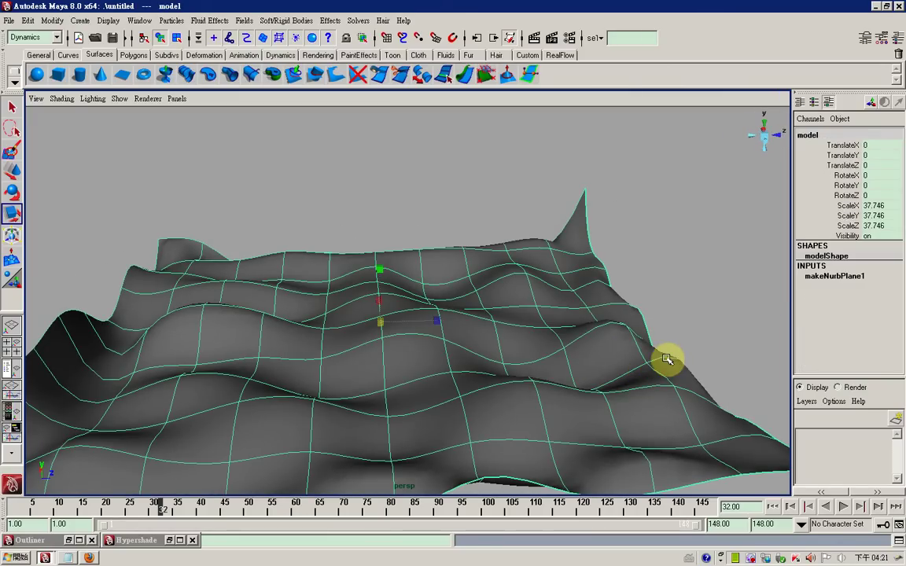
pyautogui.moveTo(666, 361)
pyautogui.keyDown('alt'); pyautogui.mouseDown()
pyautogui.moveTo(615, 358)
pyautogui.moveTo(625, 376)
pyautogui.moveTo(643, 380)
pyautogui.moveTo(629, 378)
pyautogui.mouseUp(); pyautogui.keyUp('alt')
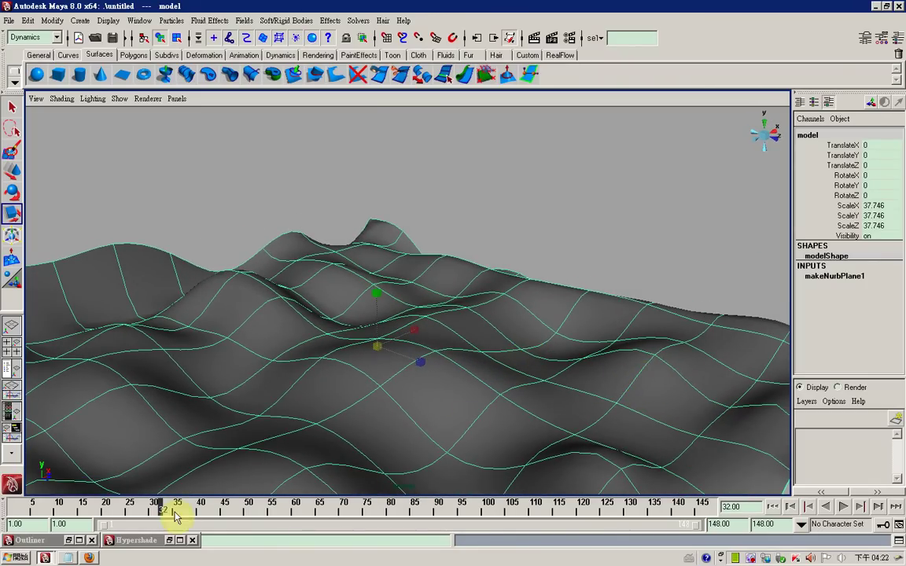
# Switch to the Ocean Shader blog article and select its source web address.
pyautogui.click(90, 558)
pyautogui.scroll(2, 276, 338)
pyautogui.scroll(3, 303, 379)
pyautogui.scroll(3, 299, 380)
pyautogui.scroll(2, 281, 414)
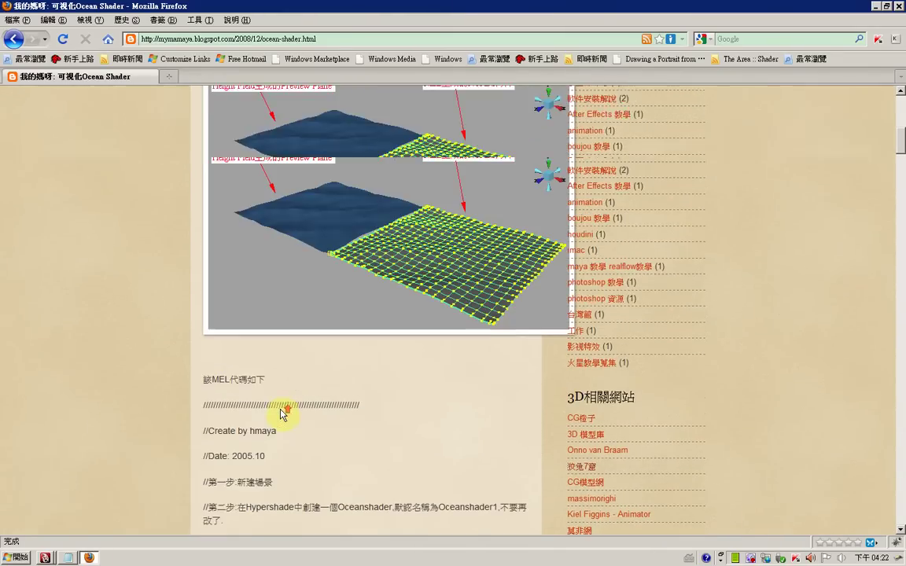
pyautogui.scroll(5, 281, 415)
pyautogui.scroll(2, 281, 415)
pyautogui.scroll(2, 281, 414)
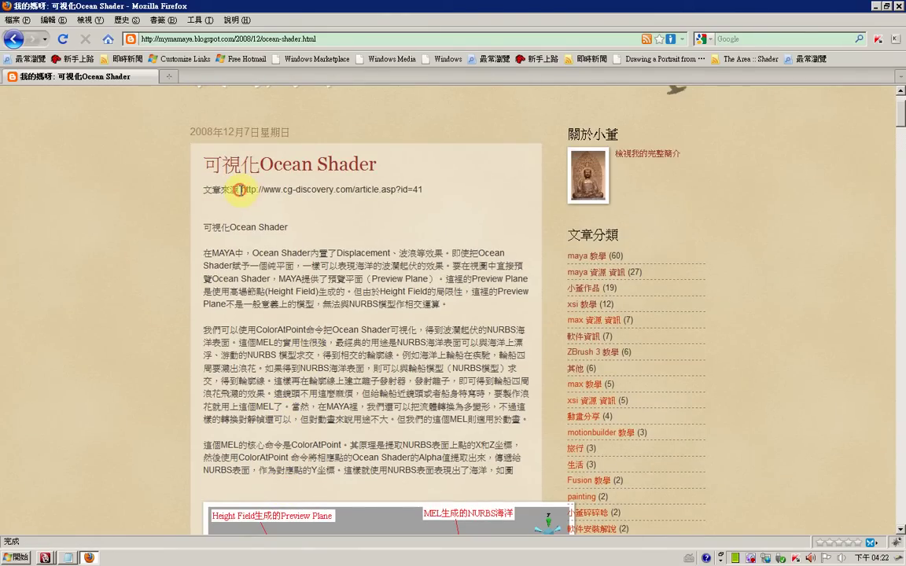
pyautogui.moveTo(239, 189); pyautogui.dragTo(423, 190)
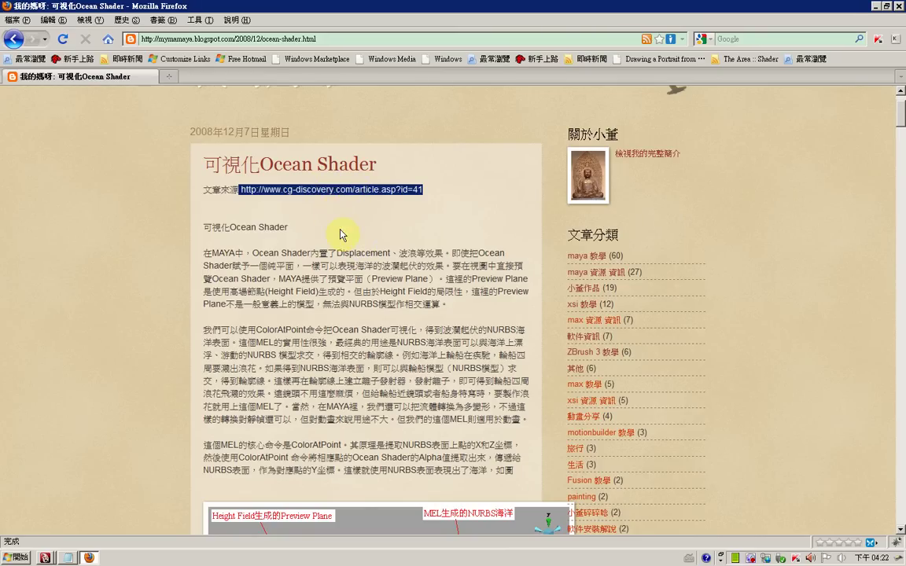
# Scroll down to the article's MEL code listing and highlight the code block.
pyautogui.scroll(-5, 336, 228)
pyautogui.scroll(-10, 336, 228)
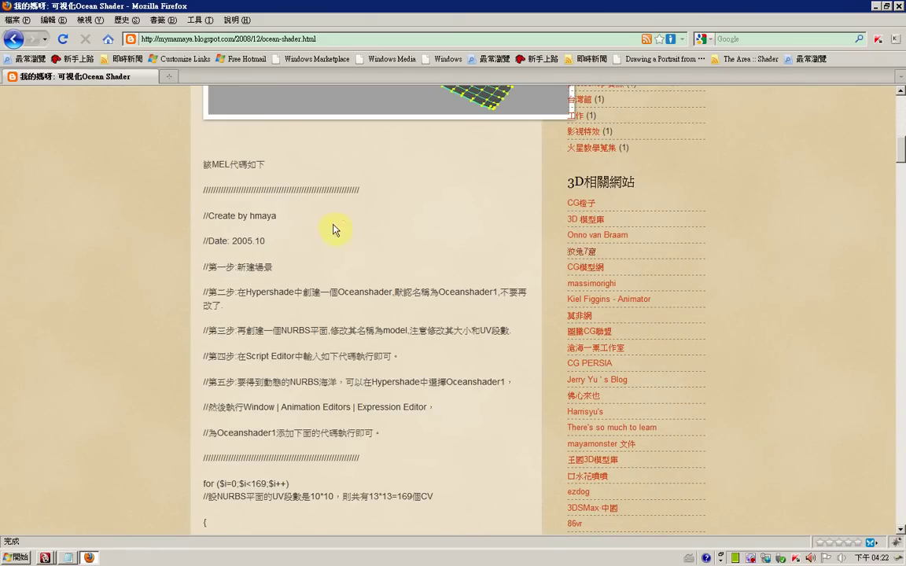
pyautogui.scroll(-3, 329, 231)
pyautogui.scroll(4, 330, 228)
pyautogui.scroll(-6, 330, 227)
pyautogui.scroll(-2, 305, 259)
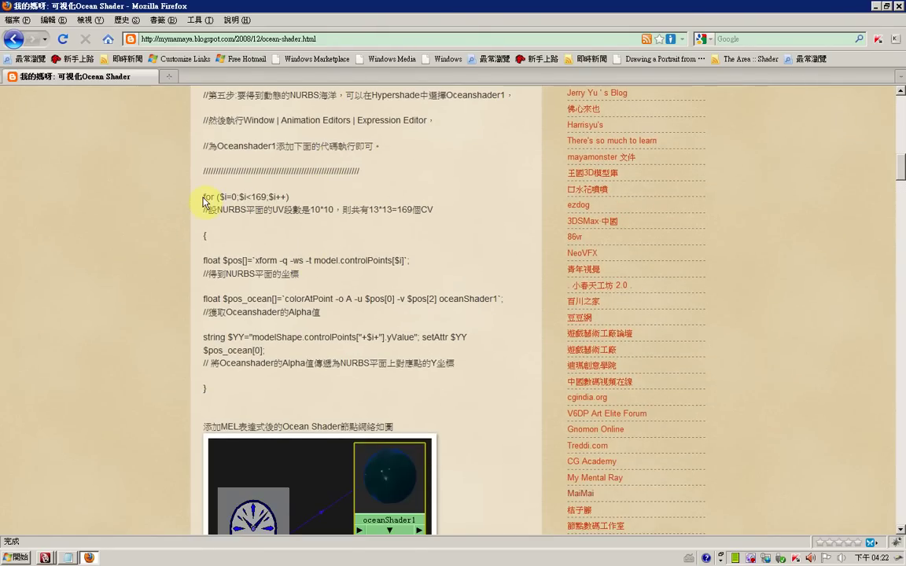
pyautogui.moveTo(203, 198); pyautogui.dragTo(317, 396)
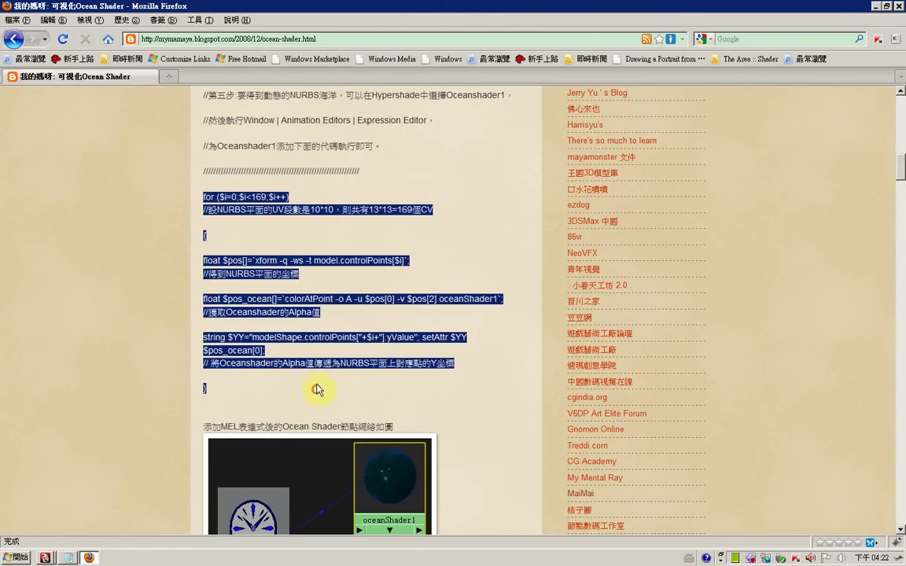
pyautogui.click(290, 246)
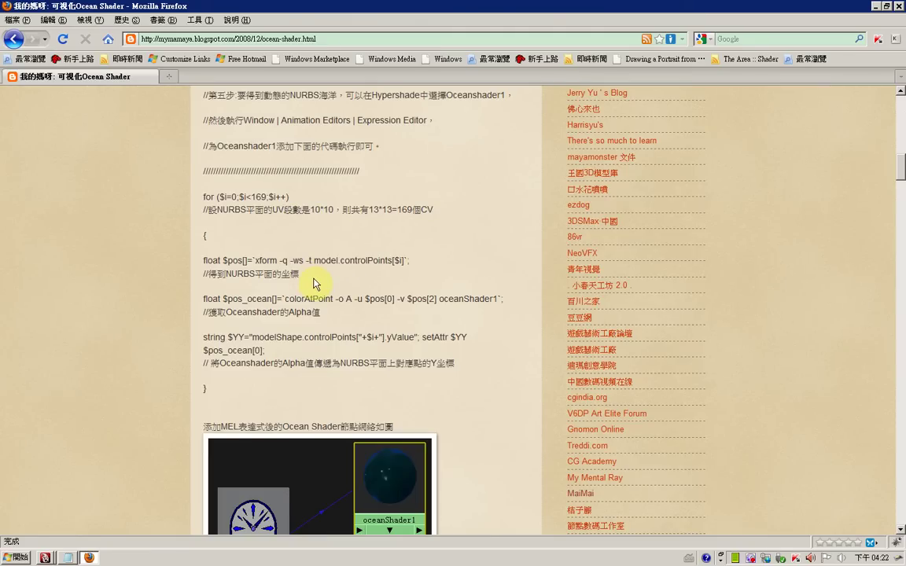
pyautogui.scroll(-2, 299, 281)
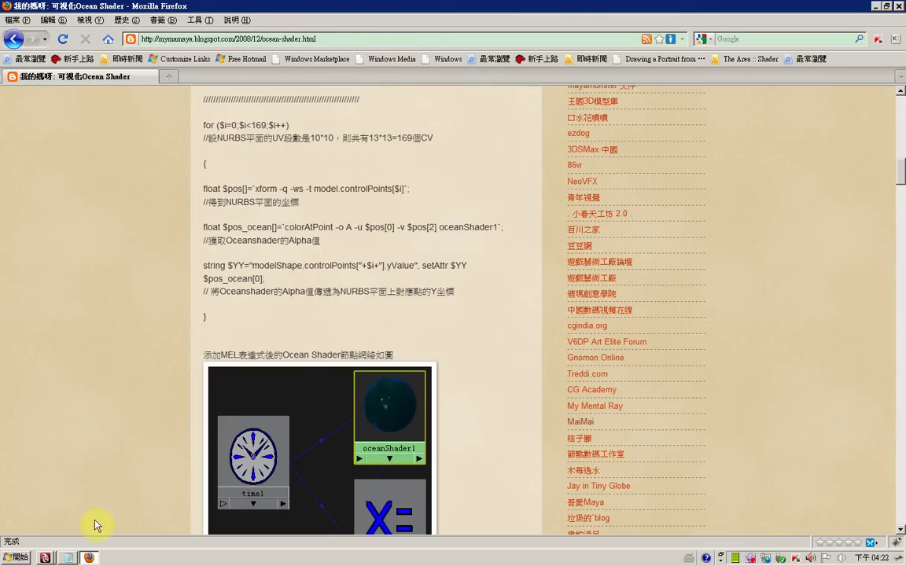
# Back in Maya, select a U isoparm running across the wavy terrain.
pyautogui.click(56, 559)
pyautogui.click(61, 511)
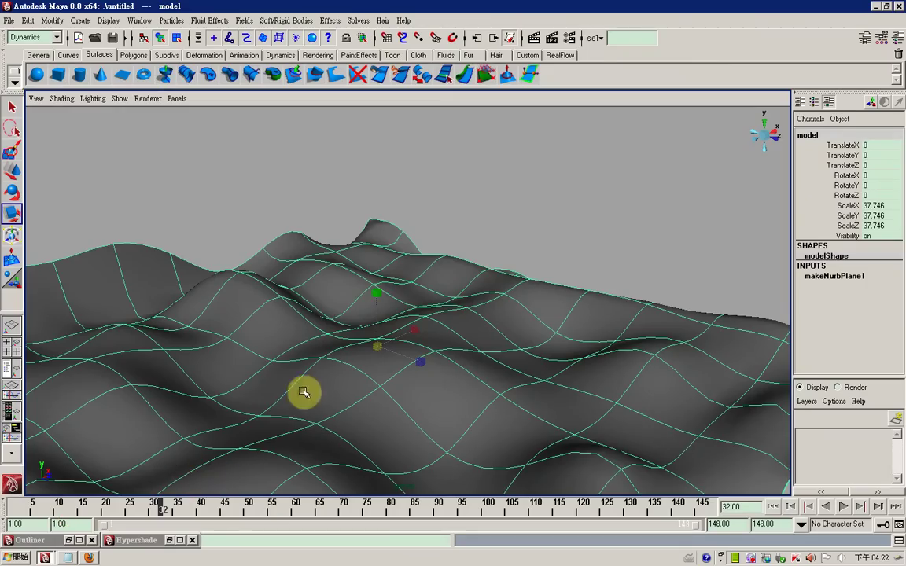
pyautogui.moveTo(274, 384)
pyautogui.keyDown('alt'); pyautogui.mouseDown()
pyautogui.moveTo(259, 380)
pyautogui.moveTo(287, 398)
pyautogui.moveTo(307, 380)
pyautogui.moveTo(327, 389)
pyautogui.mouseUp(); pyautogui.keyUp('alt')
pyautogui.moveTo(371, 330); pyautogui.dragTo(369, 307, button='right')
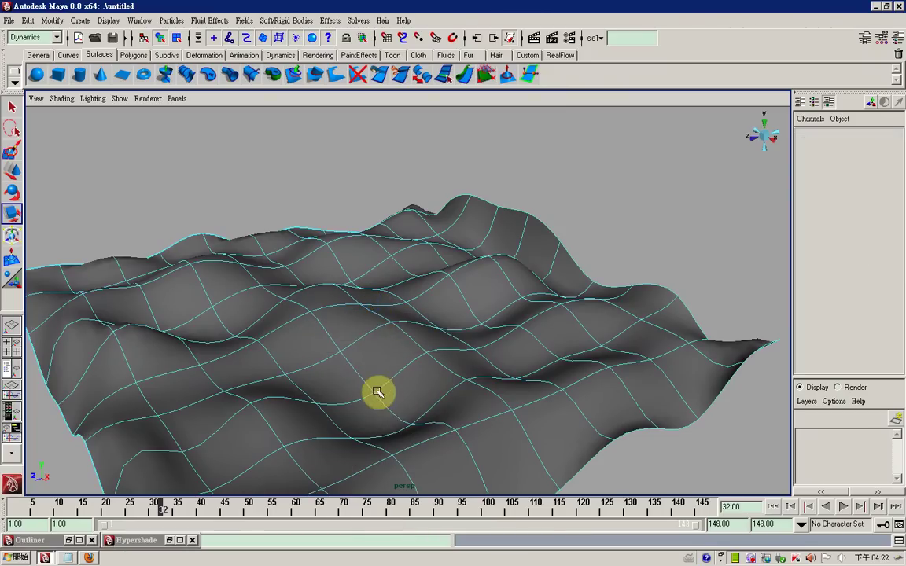
pyautogui.click(385, 411)
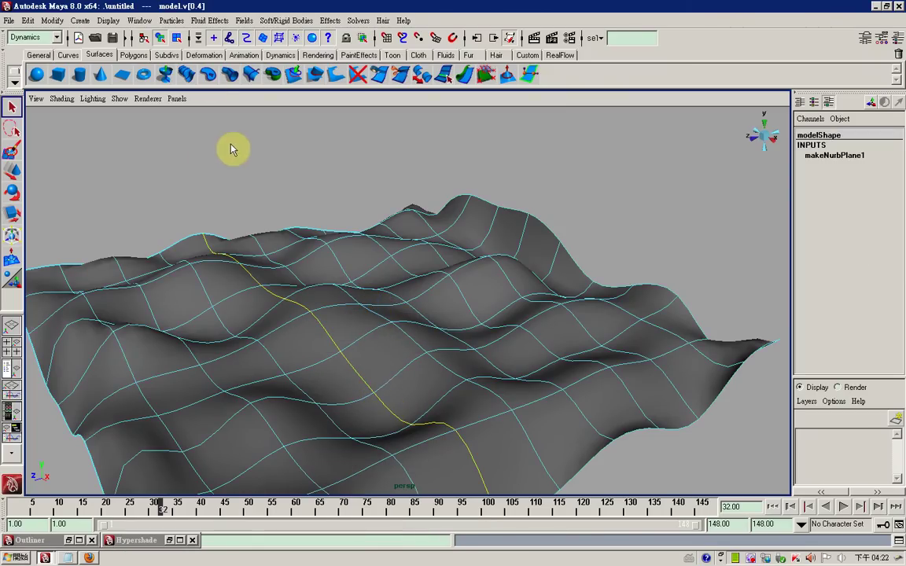
# Duplicate the isoparm as duplicatedCurve1 from the Surfaces menu set and open the Outliner.
pyautogui.click(32, 37)
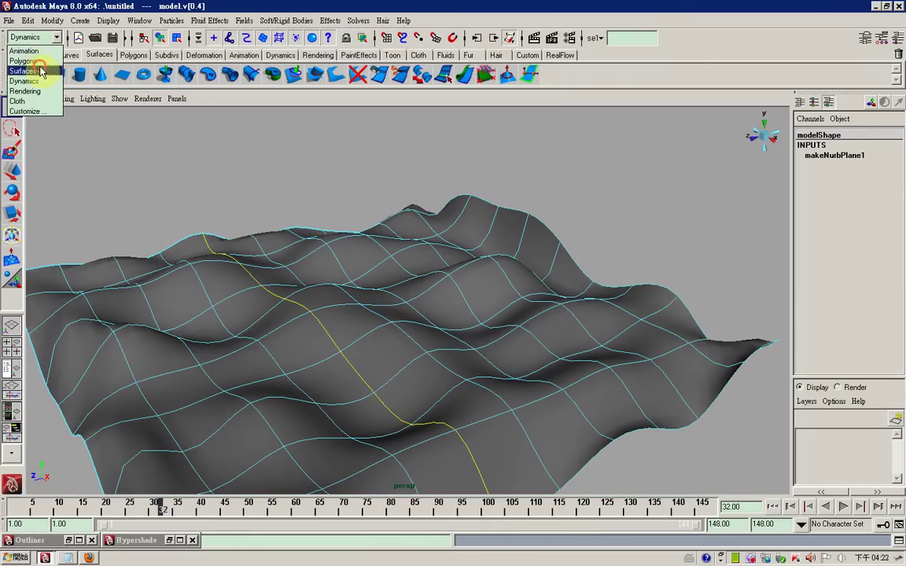
pyautogui.click(23, 72)
pyautogui.click(178, 20)
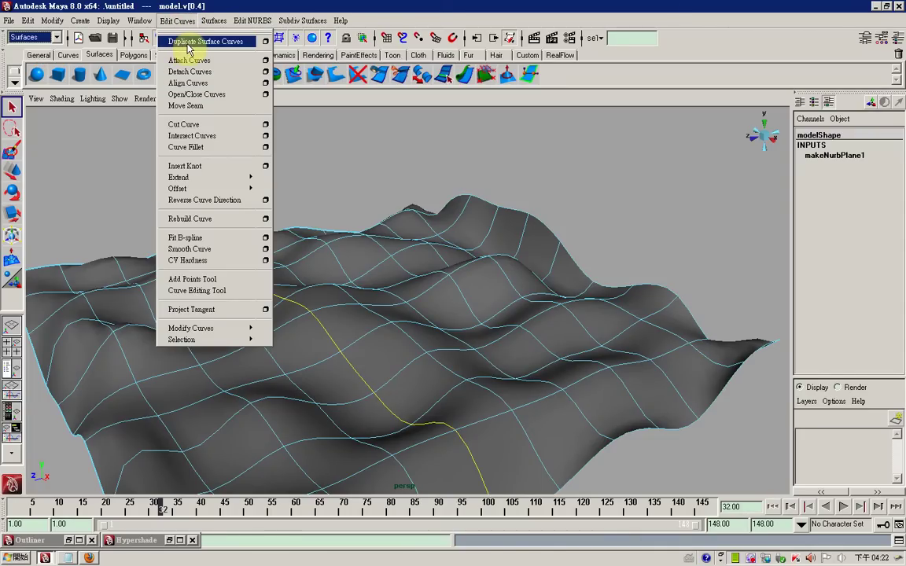
pyautogui.click(188, 47)
pyautogui.click(140, 20)
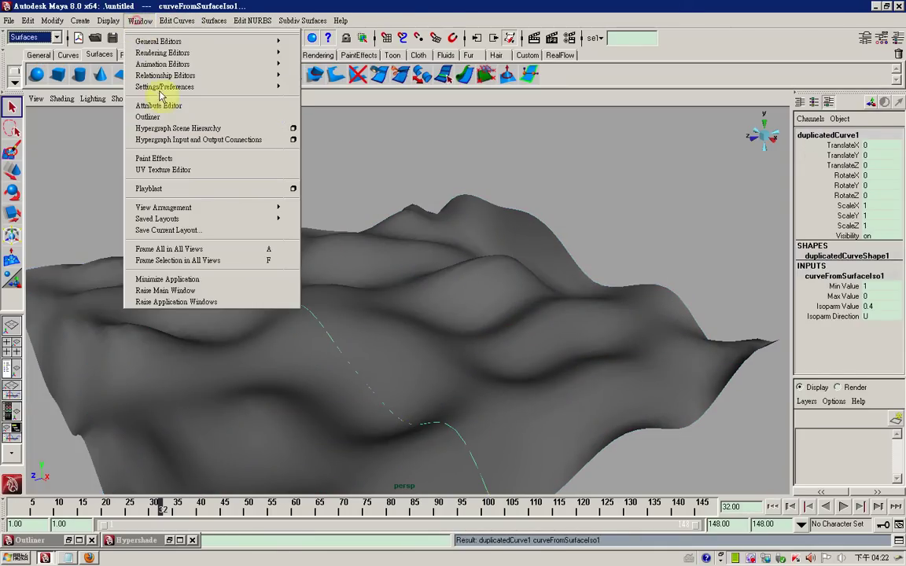
pyautogui.click(156, 119)
pyautogui.moveTo(276, 236)
pyautogui.keyDown('alt'); pyautogui.mouseDown()
pyautogui.moveTo(454, 231)
pyautogui.moveTo(357, 235)
pyautogui.mouseUp(); pyautogui.keyUp('alt')
pyautogui.click(94, 217)
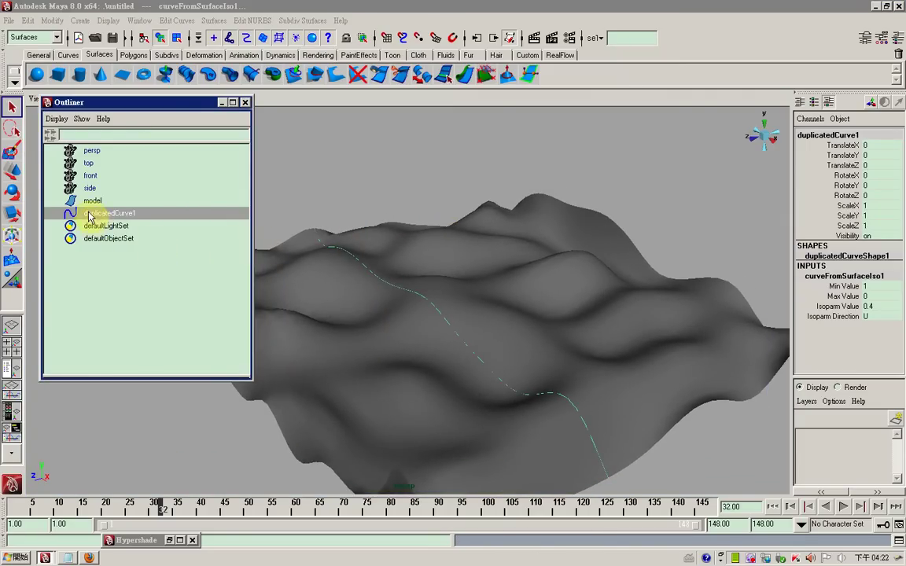
pyautogui.keyDown('alt'); pyautogui.moveTo(257, 223); pyautogui.dragTo(405, 262); pyautogui.keyUp('alt')
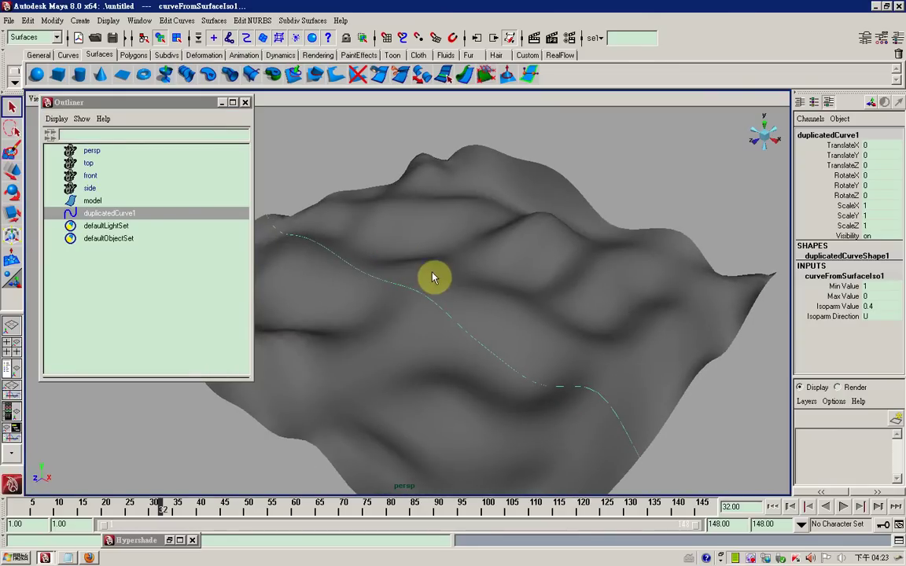
pyautogui.click(774, 508)
pyautogui.click(841, 508)
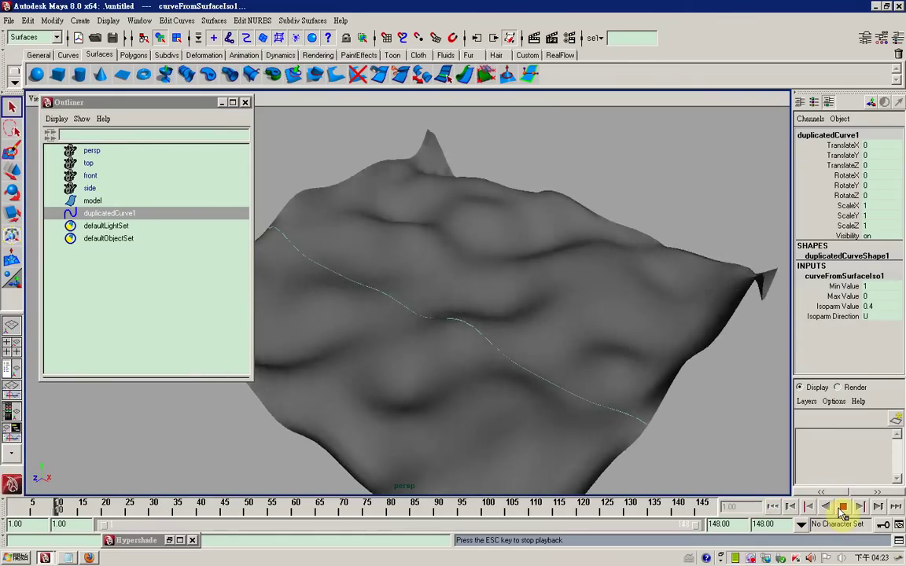
pyautogui.click(841, 508)
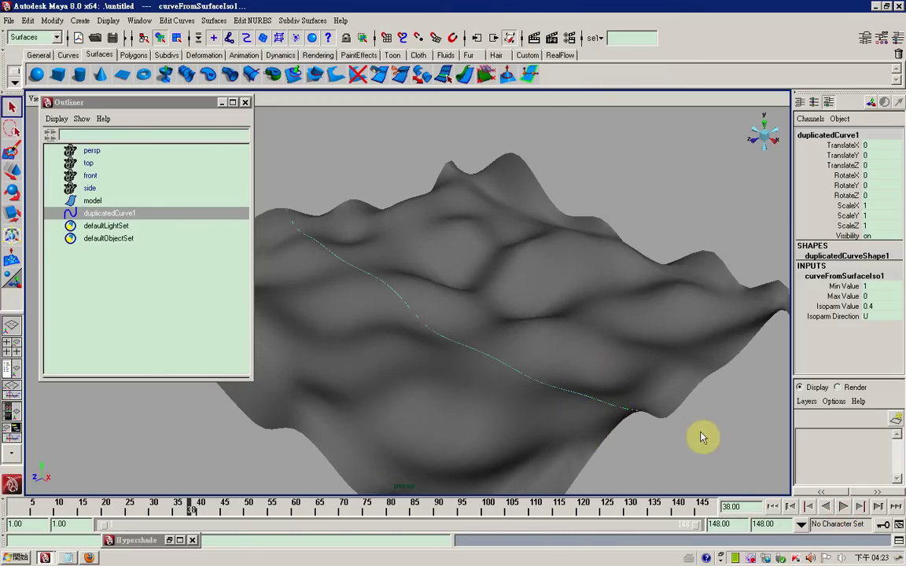
pyautogui.click(774, 504)
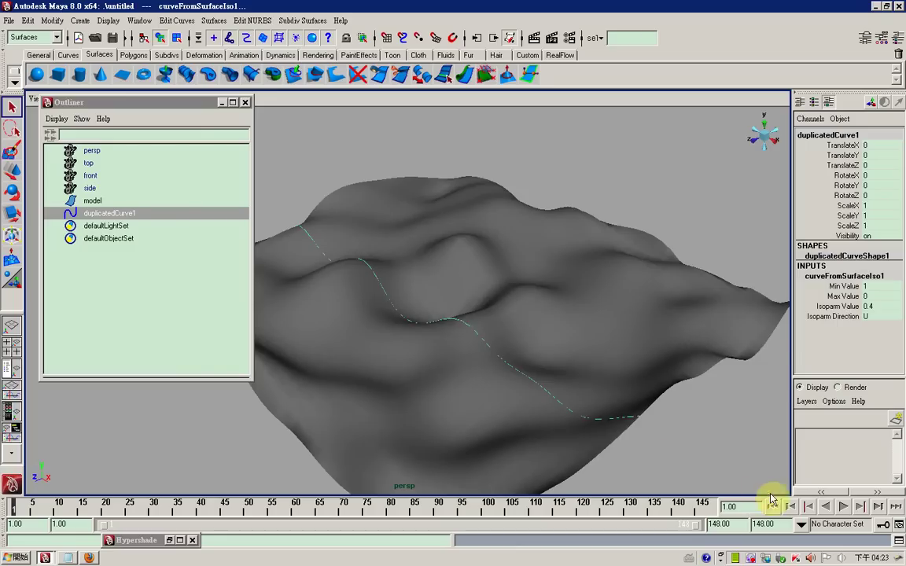
pyautogui.moveTo(556, 381)
pyautogui.keyDown('alt'); pyautogui.mouseDown()
pyautogui.moveTo(600, 418)
pyautogui.moveTo(649, 401)
pyautogui.moveTo(630, 398)
pyautogui.moveTo(651, 427)
pyautogui.moveTo(619, 400)
pyautogui.moveTo(626, 407)
pyautogui.moveTo(588, 411)
pyautogui.mouseUp(); pyautogui.keyUp('alt')
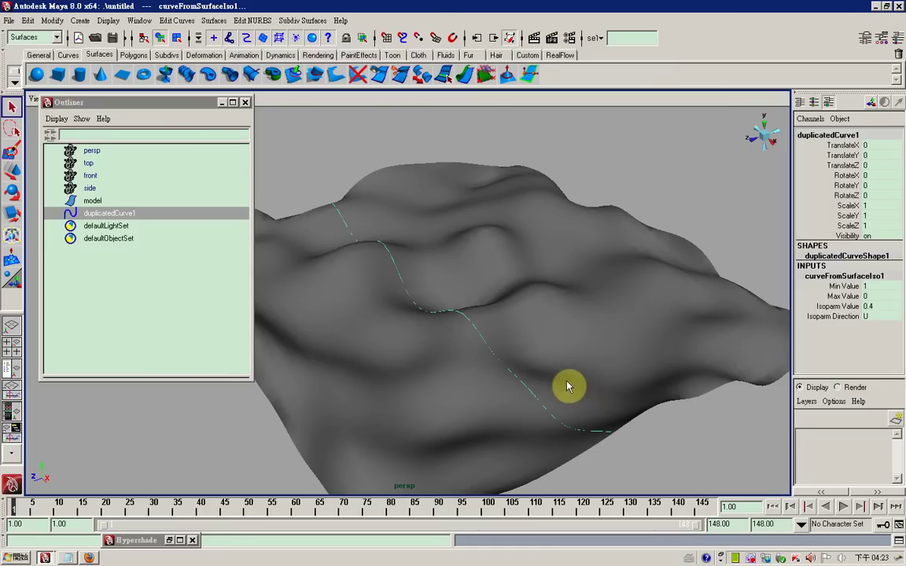
# Create a NURBS sphere and attach it to duplicatedCurve1 as a motion path.
pyautogui.click(36, 75)
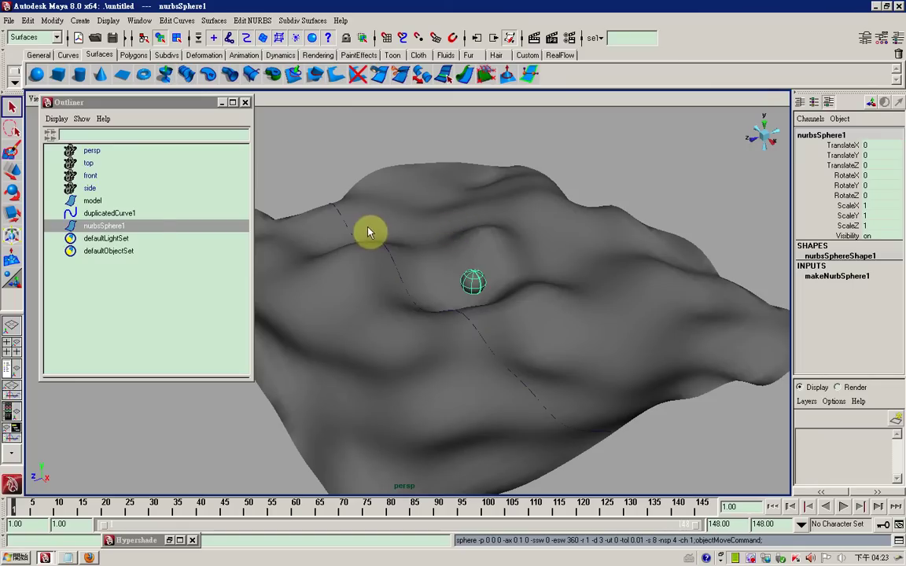
pyautogui.keyDown('ctrl'); pyautogui.click(132, 214); pyautogui.keyUp('ctrl')
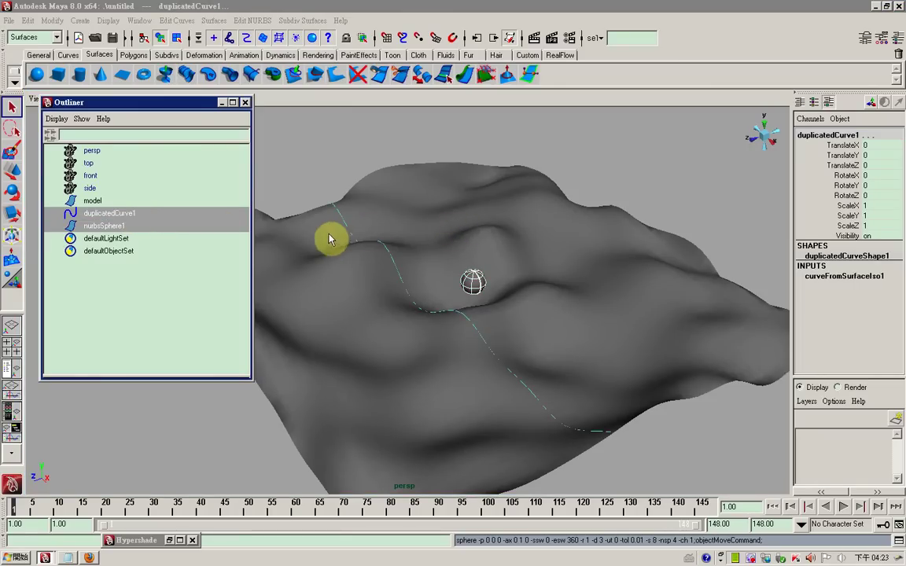
pyautogui.click(33, 37)
pyautogui.click(29, 33)
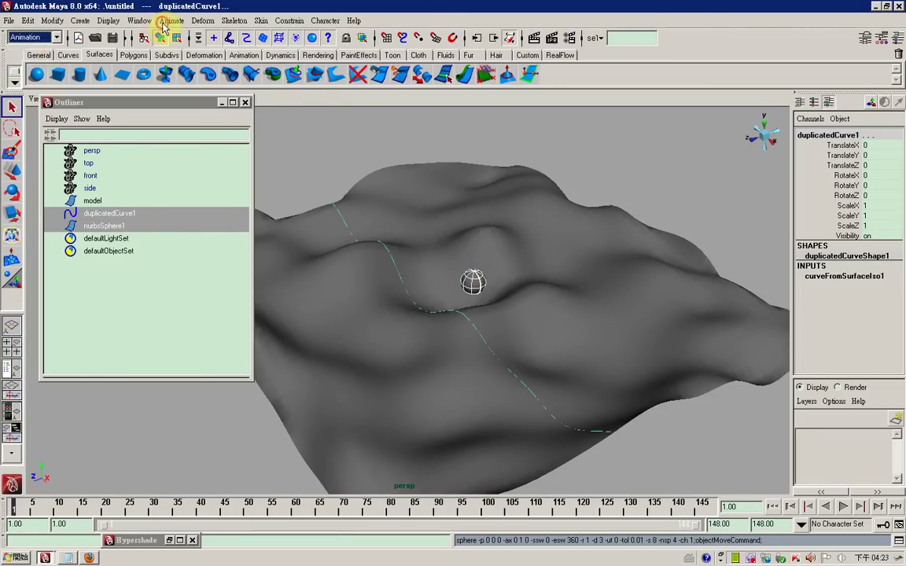
pyautogui.click(164, 22)
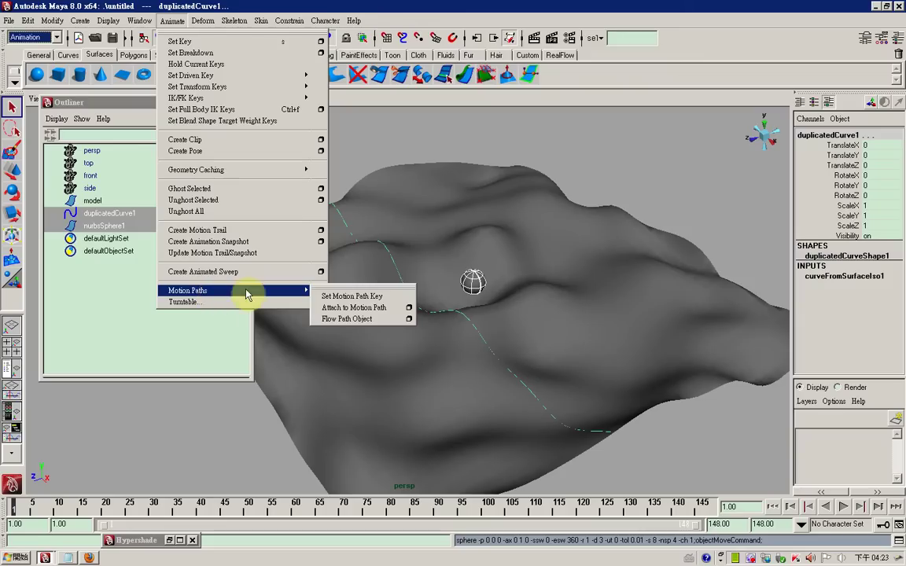
pyautogui.click(362, 309)
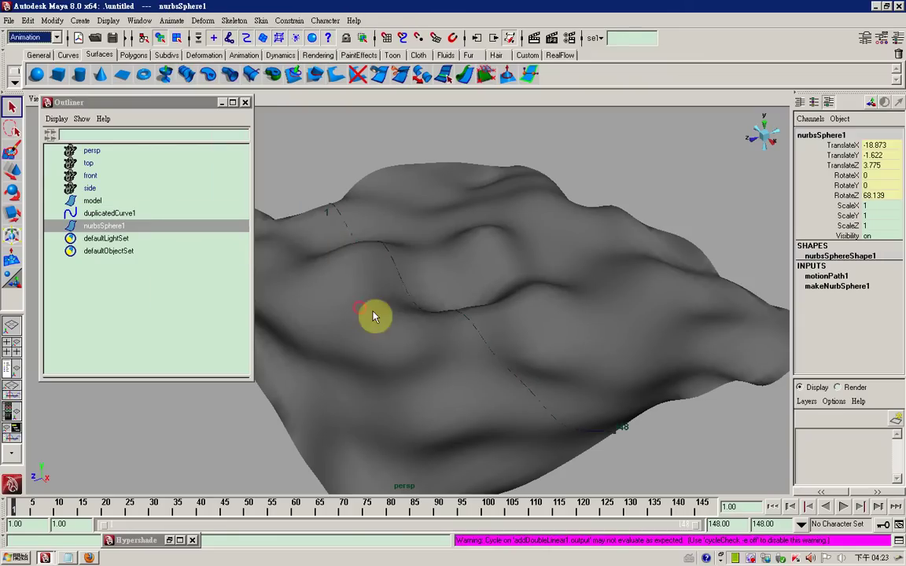
# Play the sphere along its path, stop at frame 72, and orbit to inspect it.
pyautogui.moveTo(414, 322)
pyautogui.keyDown('alt'); pyautogui.mouseDown()
pyautogui.moveTo(436, 315)
pyautogui.moveTo(551, 346)
pyautogui.mouseUp(); pyautogui.keyUp('alt')
pyautogui.click(842, 507)
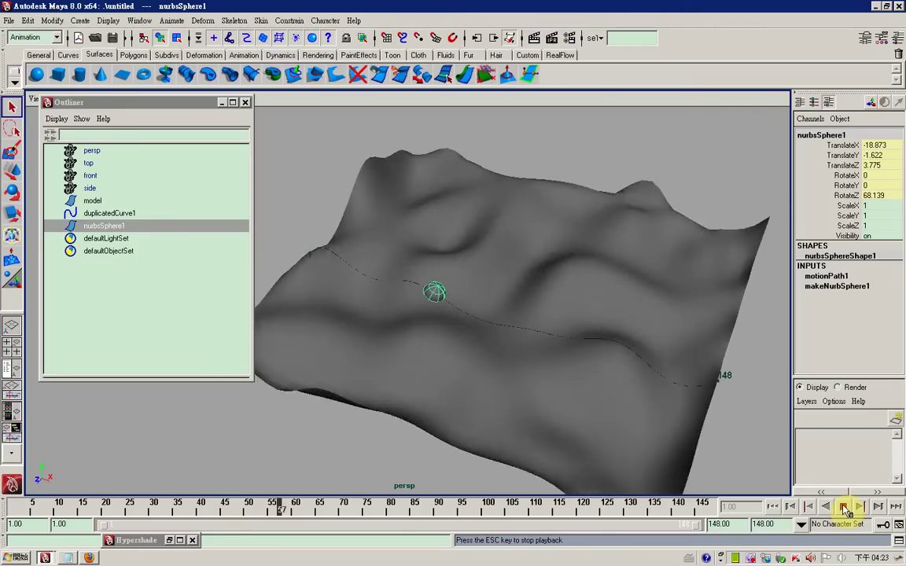
pyautogui.click(842, 508)
pyautogui.moveTo(620, 366)
pyautogui.keyDown('alt'); pyautogui.mouseDown()
pyautogui.moveTo(677, 371)
pyautogui.moveTo(630, 368)
pyautogui.moveTo(653, 378)
pyautogui.moveTo(652, 362)
pyautogui.moveTo(572, 346)
pyautogui.moveTo(576, 355)
pyautogui.mouseUp(); pyautogui.keyUp('alt')
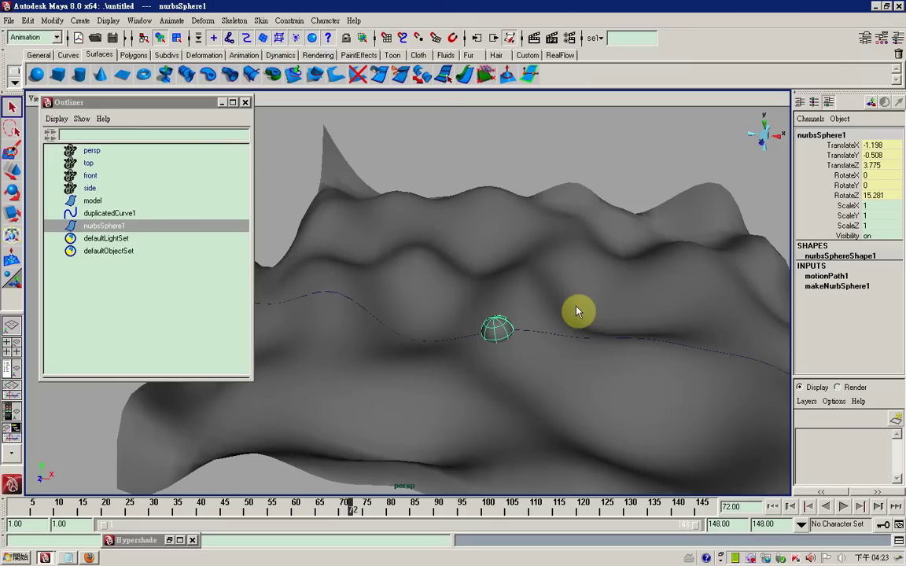
pyautogui.keyDown('alt'); pyautogui.moveTo(578, 313); pyautogui.dragTo(578, 328); pyautogui.keyUp('alt')
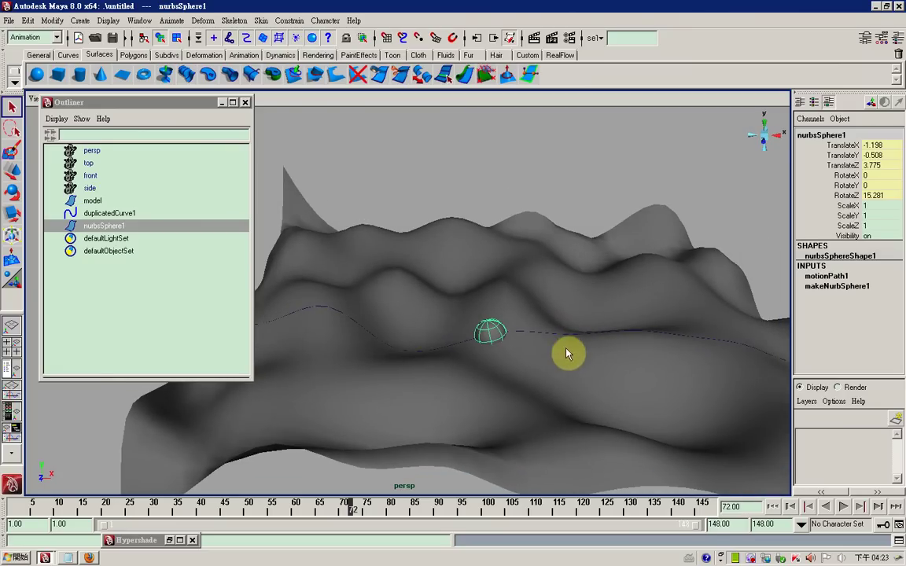
# Select the terrain model together with the sphere, viewing them up close.
pyautogui.click(558, 352)
pyautogui.keyDown('shift'); pyautogui.click(488, 334); pyautogui.keyUp('shift')
pyautogui.moveTo(487, 335)
pyautogui.keyDown('alt'); pyautogui.mouseDown(button='right')
pyautogui.moveTo(577, 354)
pyautogui.moveTo(536, 360)
pyautogui.moveTo(562, 370)
pyautogui.mouseUp(button='right'); pyautogui.keyUp('alt')
pyautogui.moveTo(570, 385)
pyautogui.keyDown('alt'); pyautogui.mouseDown()
pyautogui.moveTo(587, 408)
pyautogui.moveTo(514, 333)
pyautogui.mouseUp(); pyautogui.keyUp('alt')
pyautogui.click(550, 393)
pyautogui.click(485, 333)
pyautogui.keyDown('alt'); pyautogui.moveTo(485, 333); pyautogui.dragTo(532, 357); pyautogui.keyUp('alt')
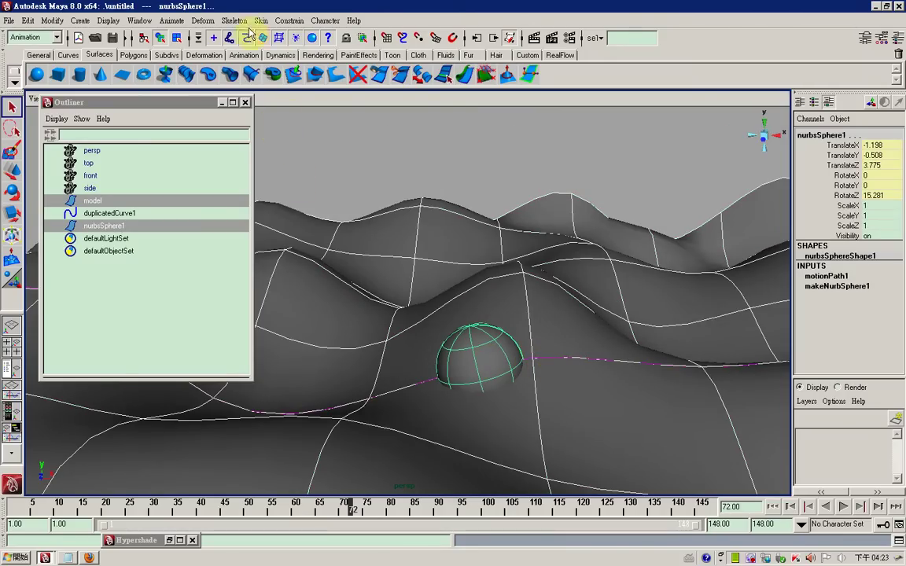
# Intersect the sphere with the terrain surface using Edit NURBS > Intersect Surfaces.
pyautogui.click(55, 37)
pyautogui.click(43, 71)
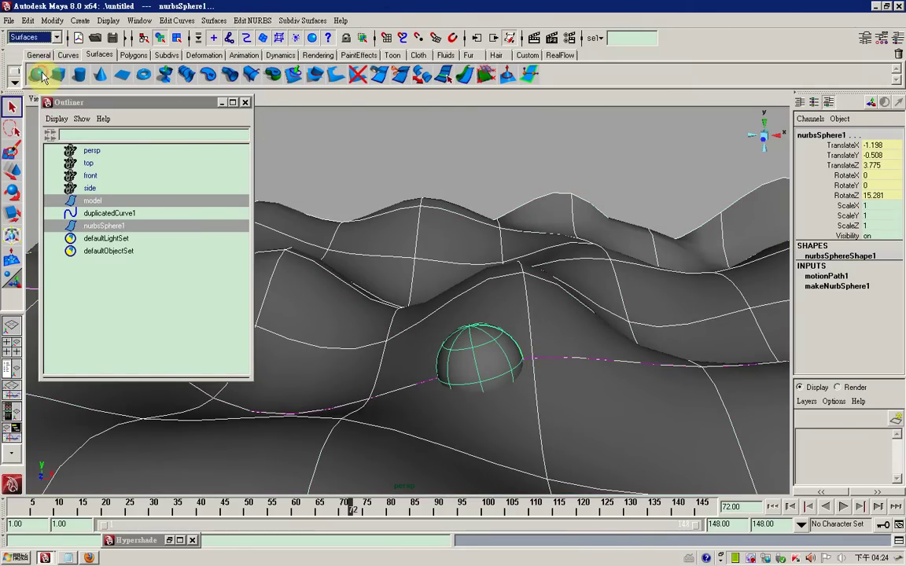
pyautogui.click(251, 21)
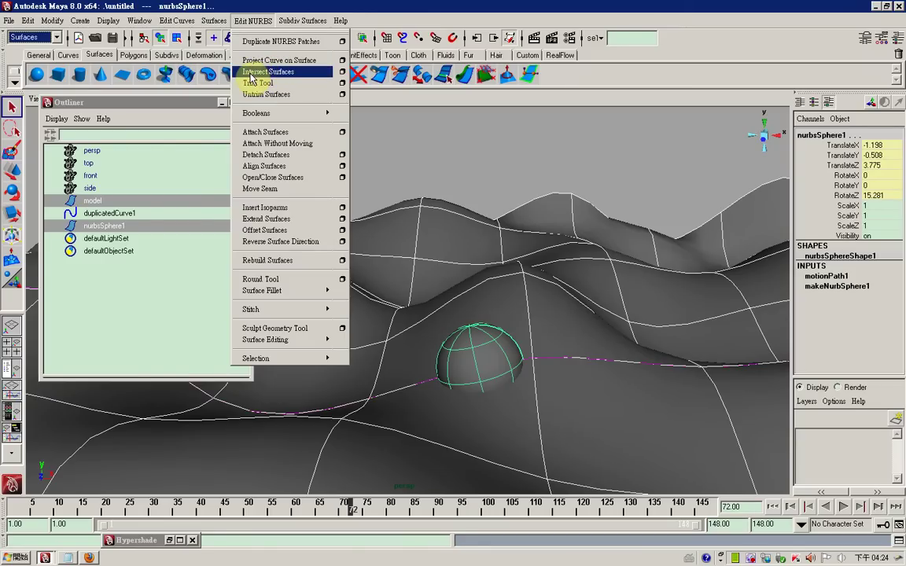
pyautogui.click(252, 72)
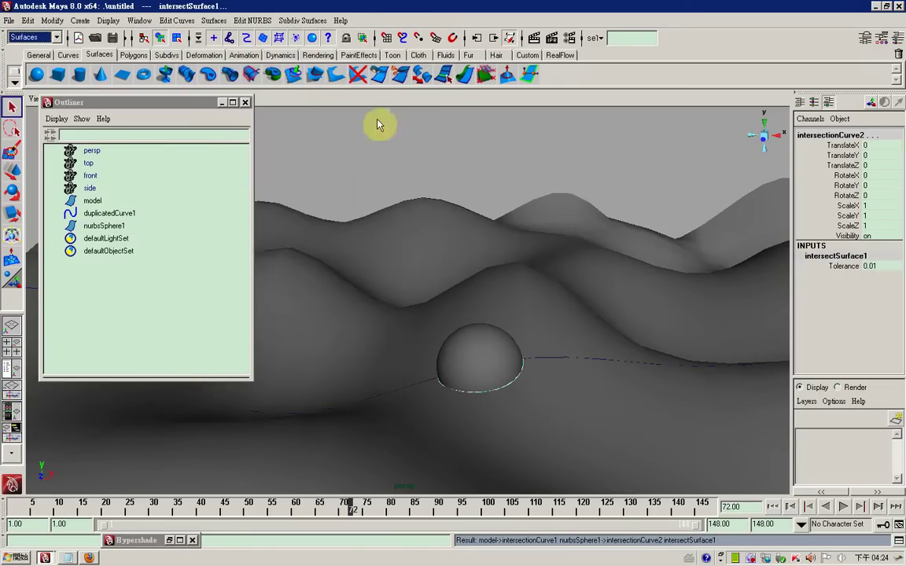
pyautogui.moveTo(444, 260)
pyautogui.keyDown('alt'); pyautogui.mouseDown()
pyautogui.moveTo(415, 177)
pyautogui.moveTo(518, 238)
pyautogui.moveTo(546, 314)
pyautogui.moveTo(523, 305)
pyautogui.moveTo(558, 314)
pyautogui.mouseUp(); pyautogui.keyUp('alt')
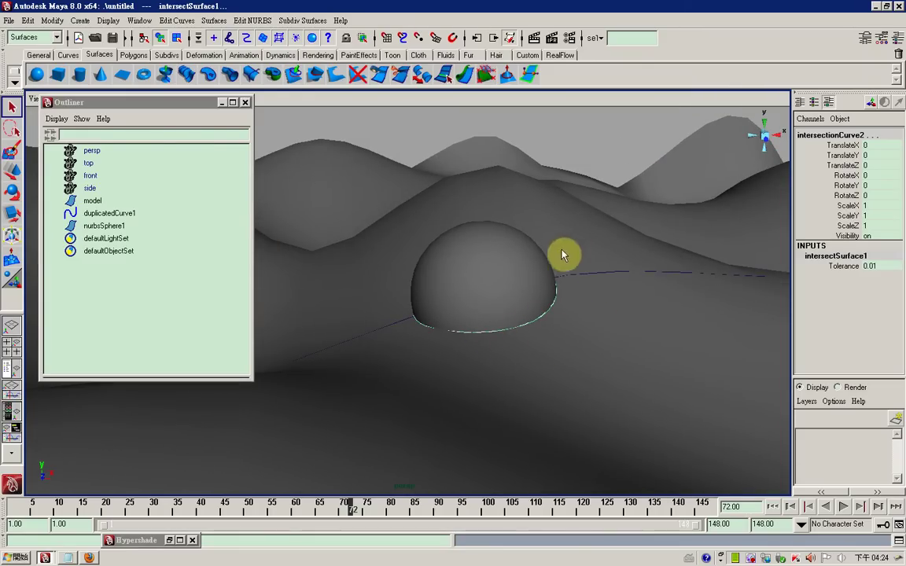
# Duplicate the intersection curves as duplicatedCurve2 and duplicatedCurve3 and compare them in the Outliner.
pyautogui.click(177, 21)
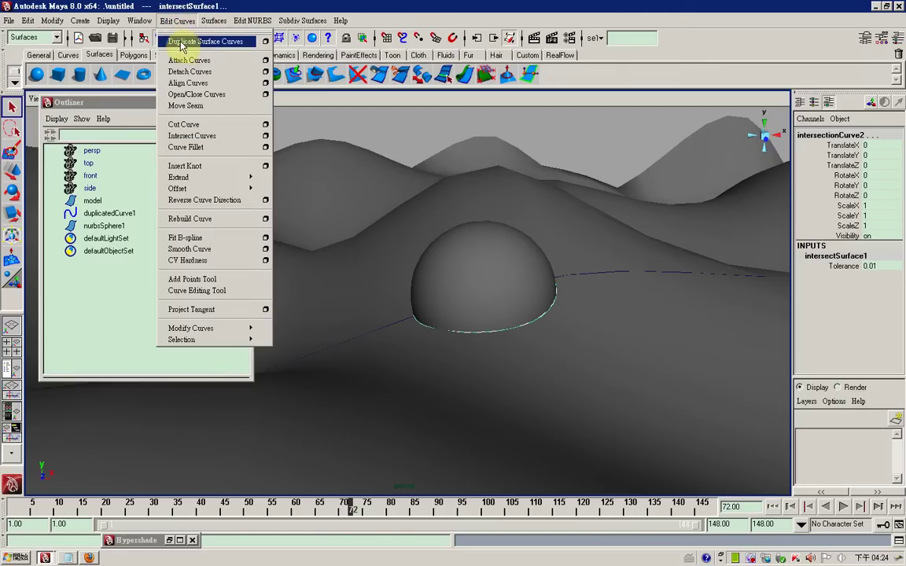
pyautogui.click(187, 43)
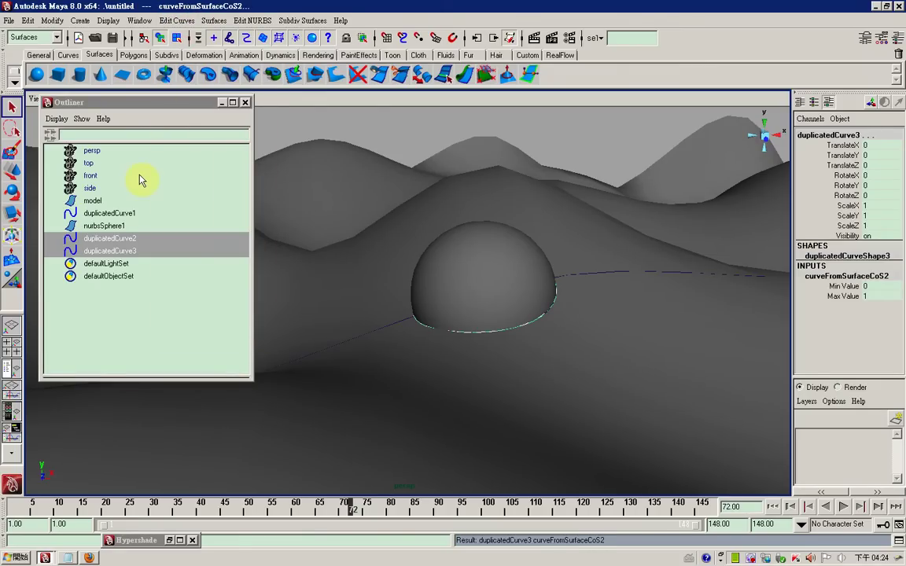
pyautogui.moveTo(255, 202)
pyautogui.keyDown('alt'); pyautogui.mouseDown()
pyautogui.moveTo(519, 202)
pyautogui.moveTo(372, 245)
pyautogui.mouseUp(); pyautogui.keyUp('alt')
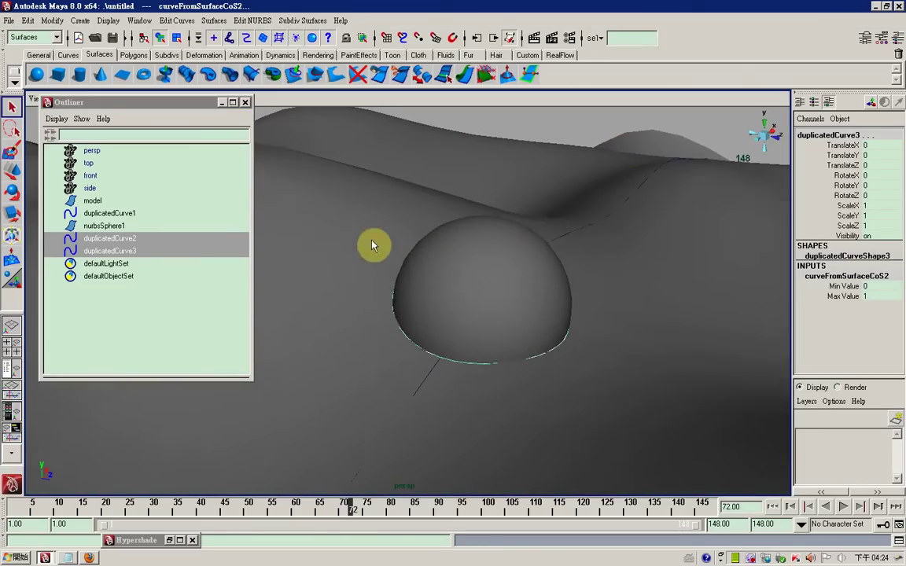
pyautogui.click(123, 249)
pyautogui.click(118, 238)
pyautogui.click(125, 250)
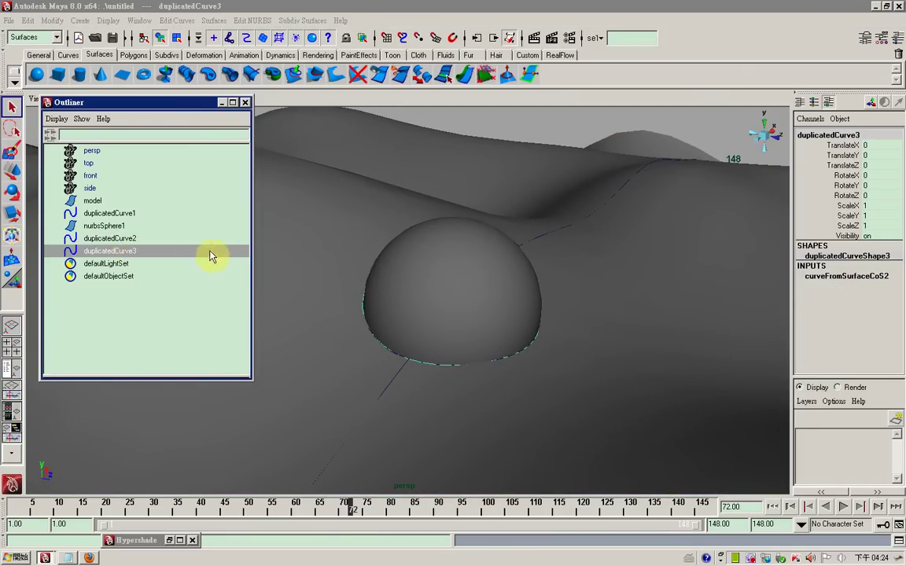
pyautogui.click(118, 238)
pyautogui.moveTo(272, 251)
pyautogui.keyDown('alt'); pyautogui.mouseDown()
pyautogui.moveTo(421, 246)
pyautogui.moveTo(273, 241)
pyautogui.mouseUp(); pyautogui.keyUp('alt')
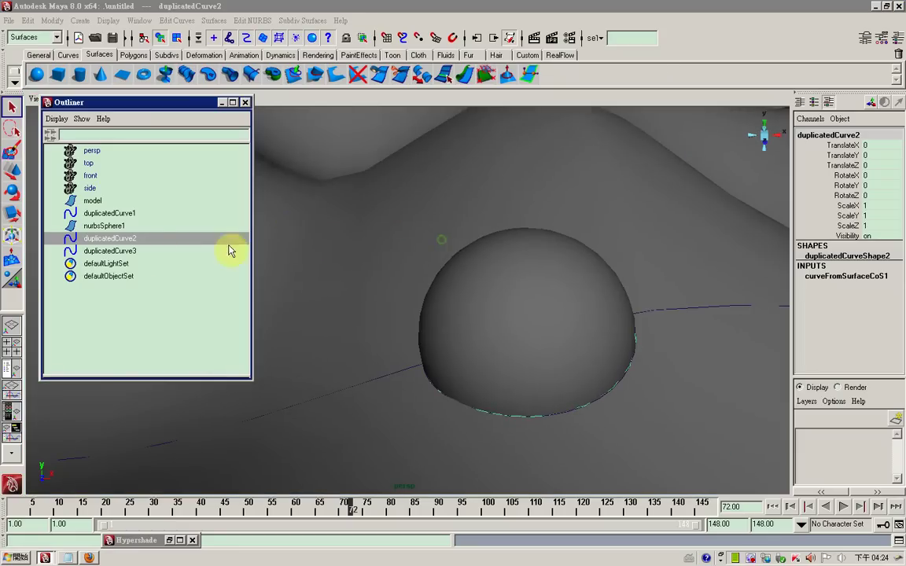
# Delete duplicatedCurve3, keeping duplicatedCurve2 selected.
pyautogui.click(130, 250)
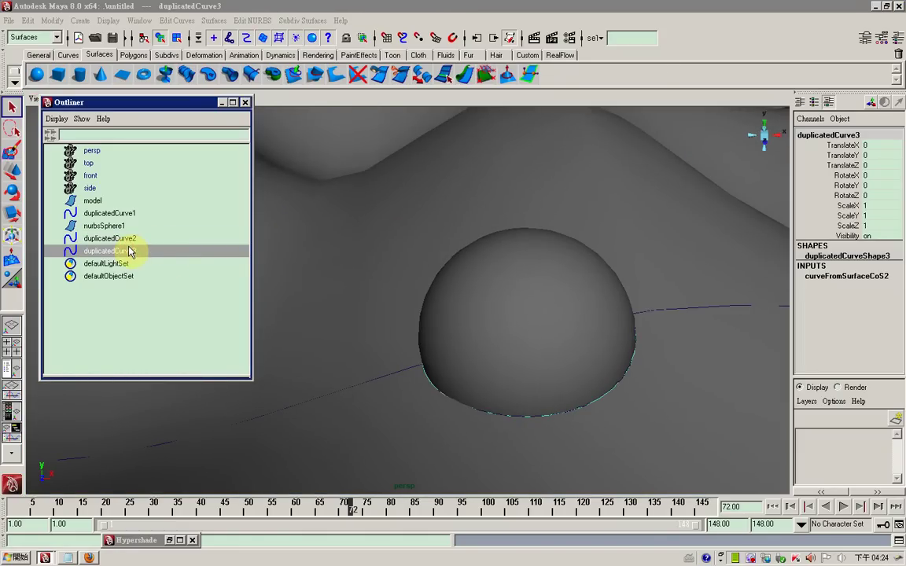
pyautogui.press('Delete')
pyautogui.click(118, 238)
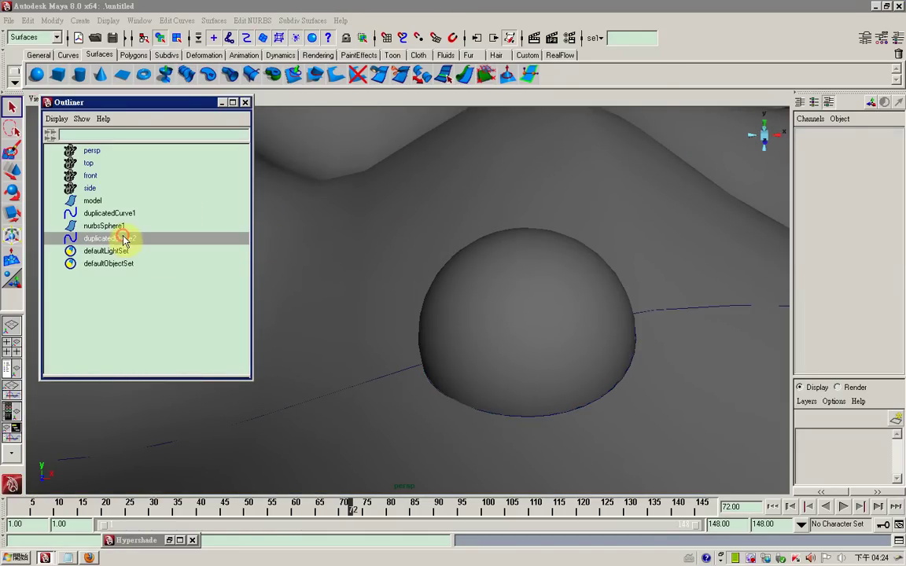
pyautogui.moveTo(438, 264)
pyautogui.keyDown('alt'); pyautogui.mouseDown()
pyautogui.moveTo(497, 277)
pyautogui.moveTo(485, 284)
pyautogui.mouseUp(); pyautogui.keyUp('alt')
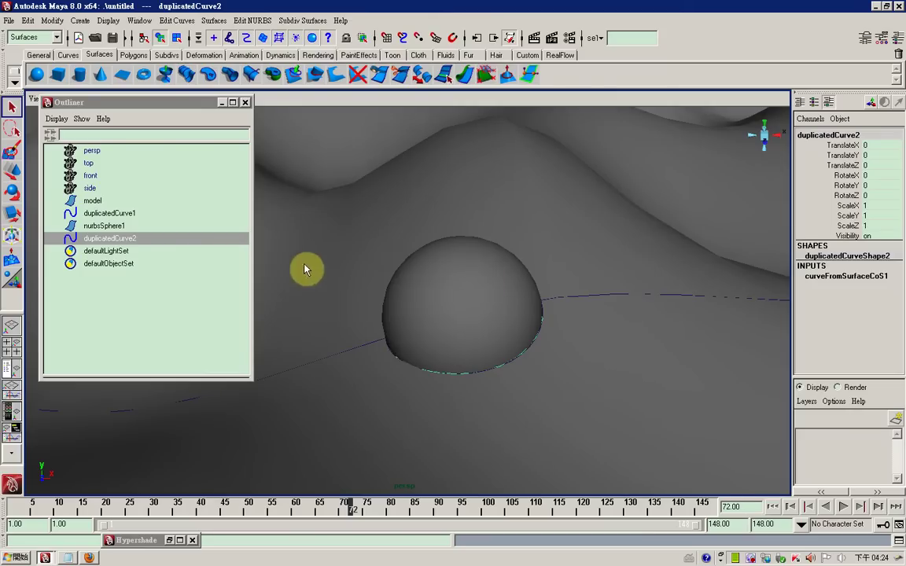
pyautogui.click(47, 37)
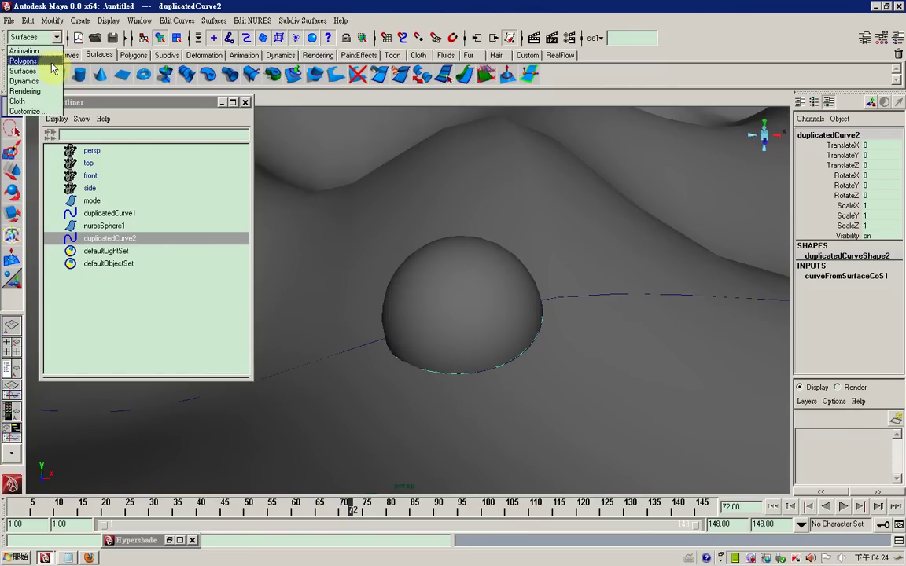
# Switch to the Dynamics menu set and play the sphere's animation from frame 1 to frame 113.
pyautogui.click(24, 81)
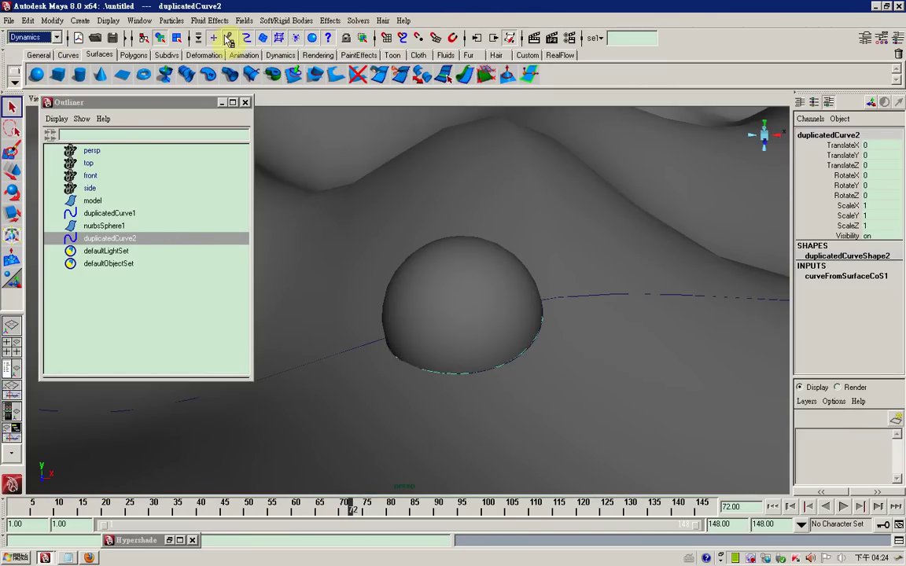
pyautogui.moveTo(548, 313)
pyautogui.keyDown('alt'); pyautogui.mouseDown()
pyautogui.moveTo(576, 273)
pyautogui.moveTo(520, 301)
pyautogui.moveTo(493, 281)
pyautogui.mouseUp(); pyautogui.keyUp('alt')
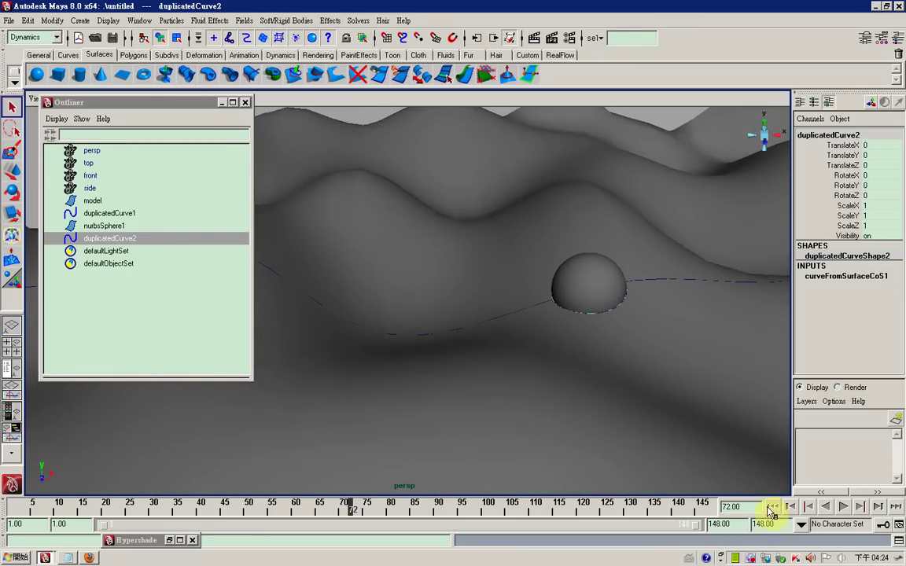
pyautogui.click(773, 507)
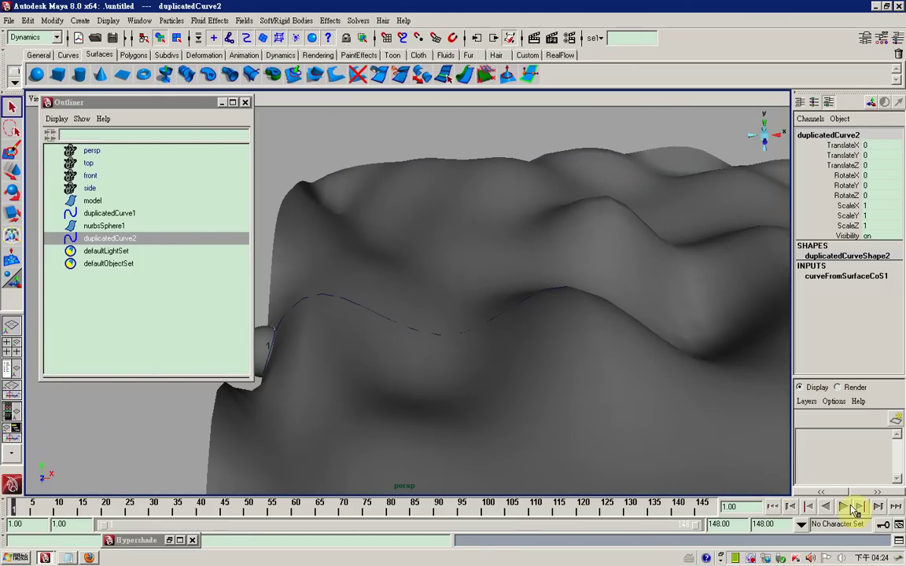
pyautogui.click(845, 507)
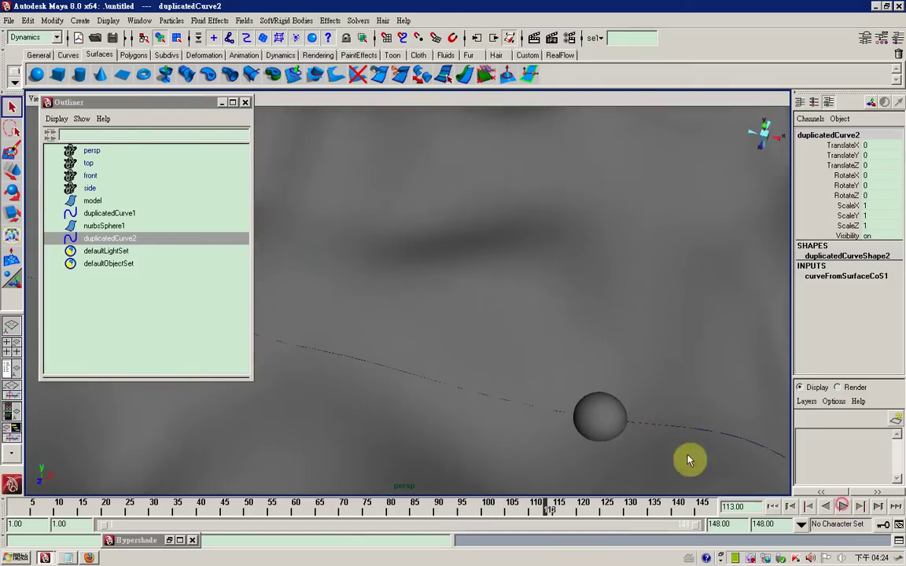
pyautogui.moveTo(465, 330)
pyautogui.keyDown('alt'); pyautogui.mouseDown()
pyautogui.moveTo(507, 400)
pyautogui.moveTo(541, 420)
pyautogui.moveTo(558, 361)
pyautogui.moveTo(619, 418)
pyautogui.moveTo(560, 421)
pyautogui.moveTo(509, 362)
pyautogui.moveTo(520, 372)
pyautogui.moveTo(530, 366)
pyautogui.moveTo(479, 335)
pyautogui.mouseUp(); pyautogui.keyUp('alt')
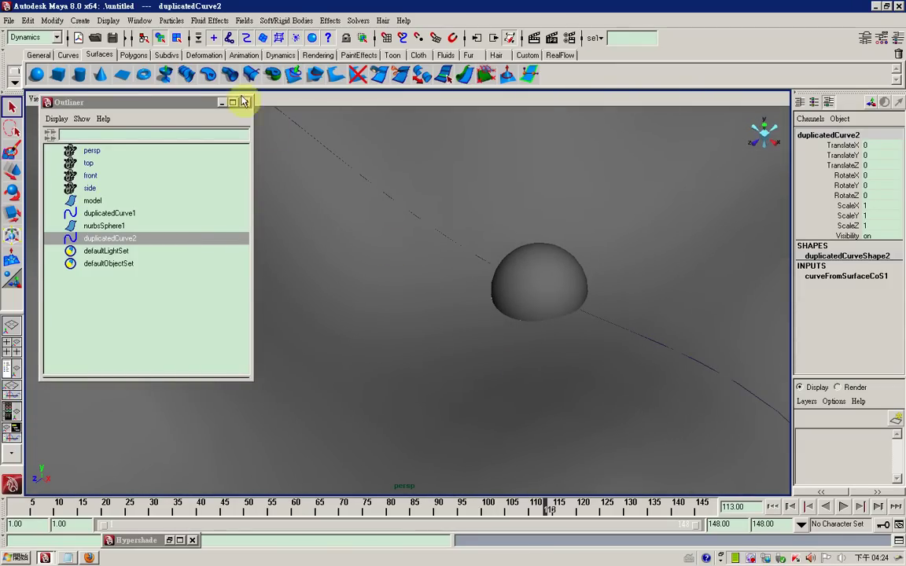
# Create emitter1 on duplicatedCurve2 with Emit from Object, emitting straight up along Y.
pyautogui.click(173, 21)
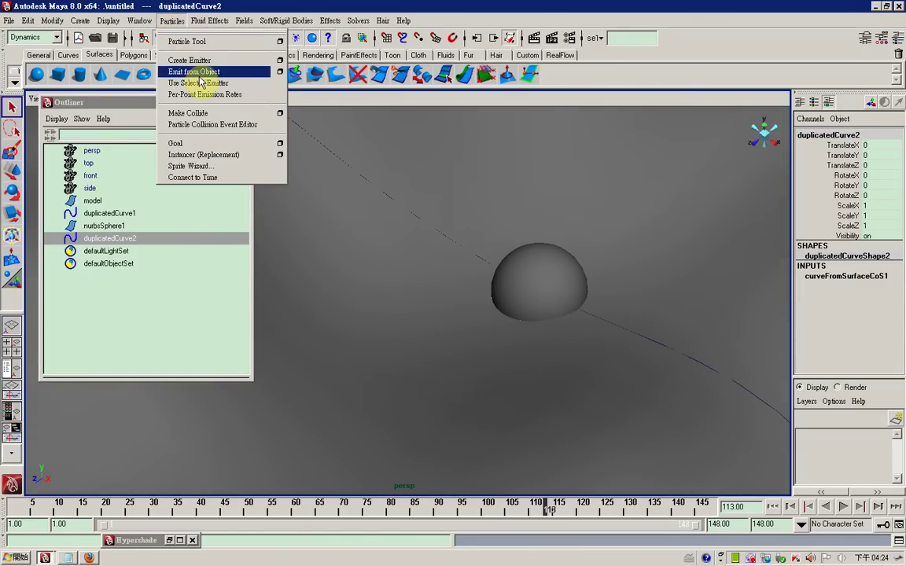
pyautogui.click(280, 72)
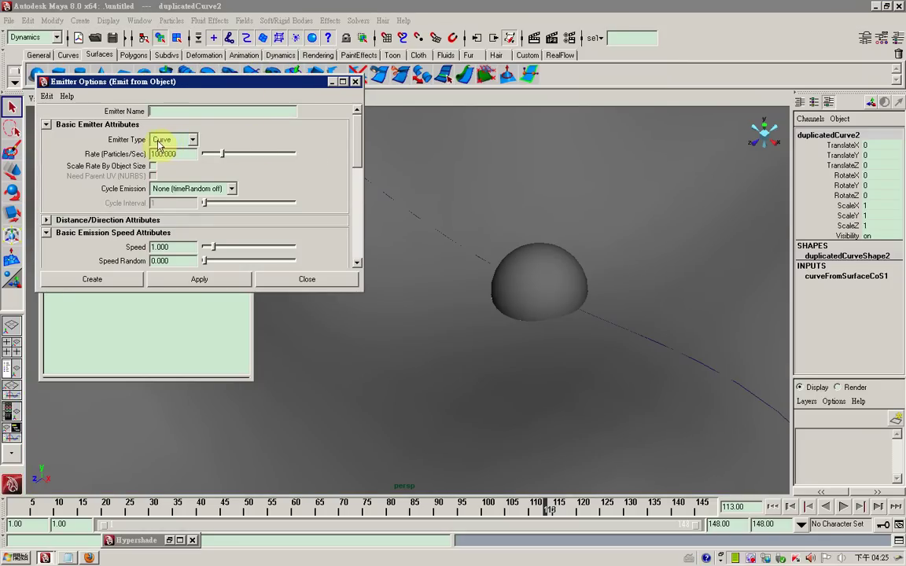
pyautogui.click(102, 278)
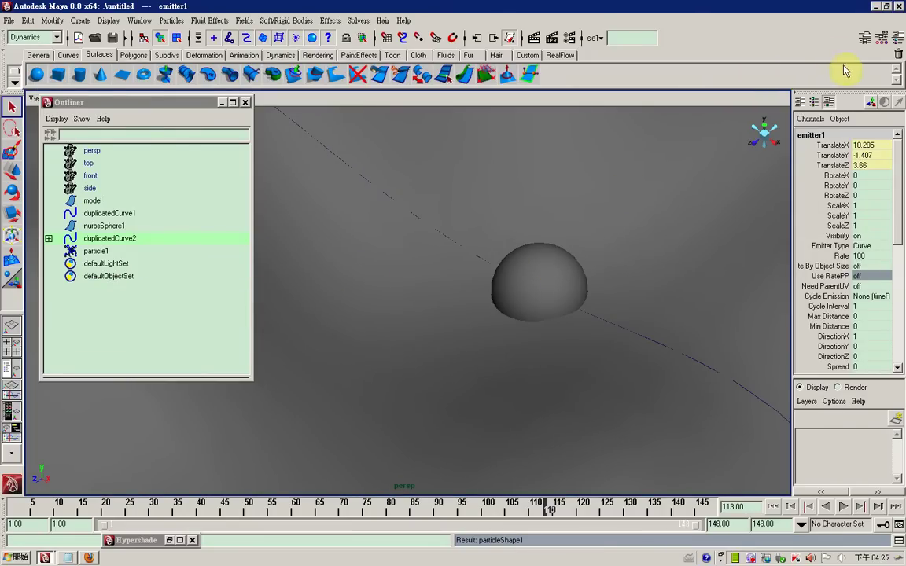
pyautogui.click(863, 38)
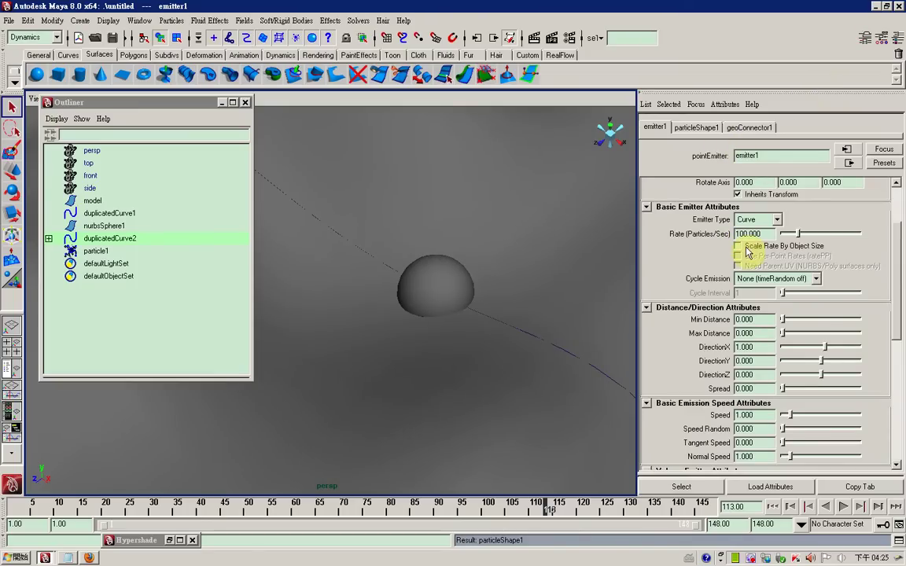
pyautogui.moveTo(897, 281); pyautogui.dragTo(897, 314)
pyautogui.write('1.000')
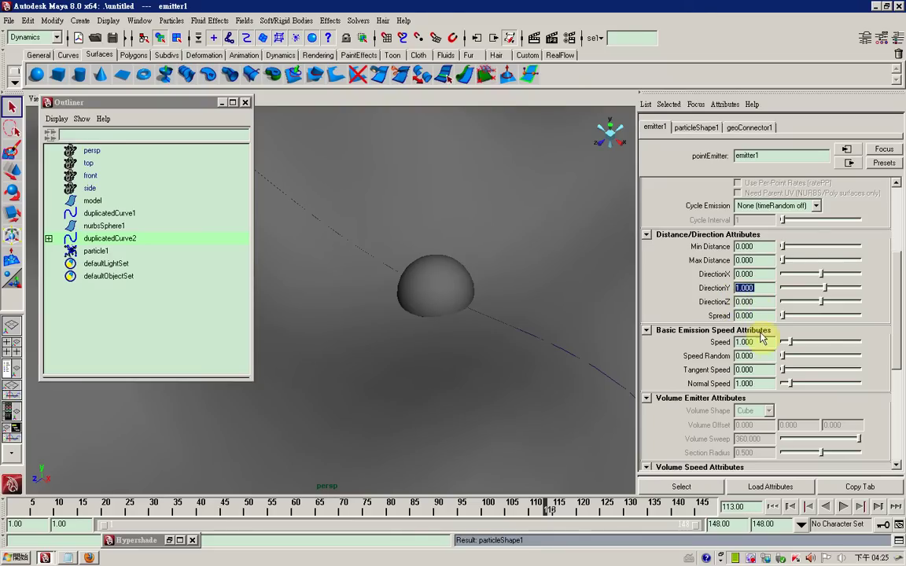
# Give particleShape1 Cloud (s/w) render type with depth sort, better illumination, surface shading 1, threshold 10.
pyautogui.click(695, 129)
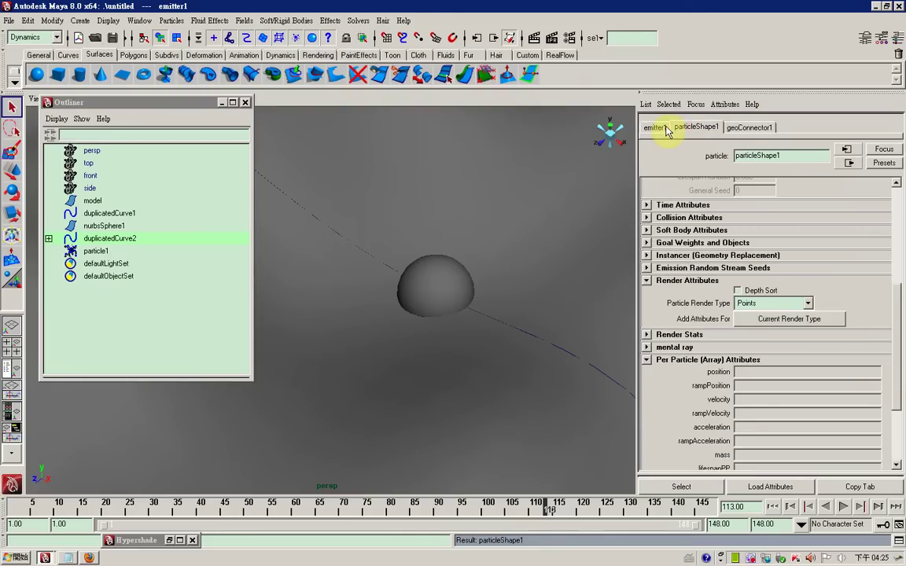
pyautogui.click(784, 318)
pyautogui.click(786, 303)
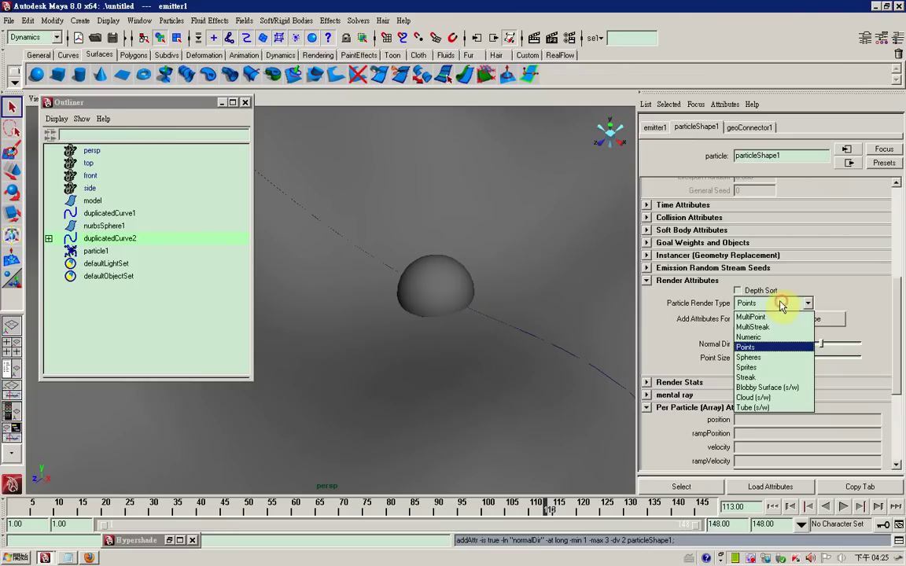
pyautogui.click(779, 399)
pyautogui.click(737, 290)
pyautogui.click(771, 320)
pyautogui.click(739, 333)
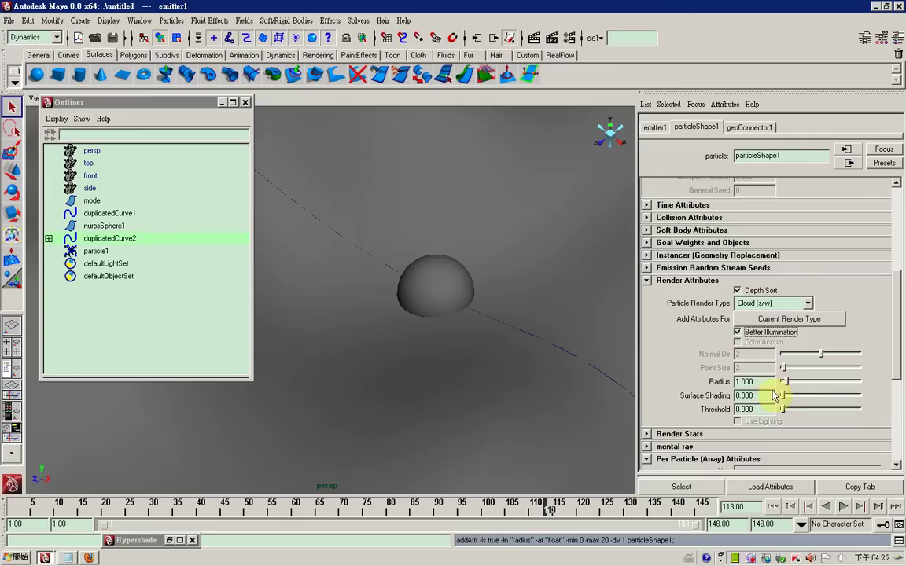
pyautogui.moveTo(785, 397)
pyautogui.mouseDown()
pyautogui.moveTo(859, 397)
pyautogui.moveTo(838, 408)
pyautogui.mouseUp()
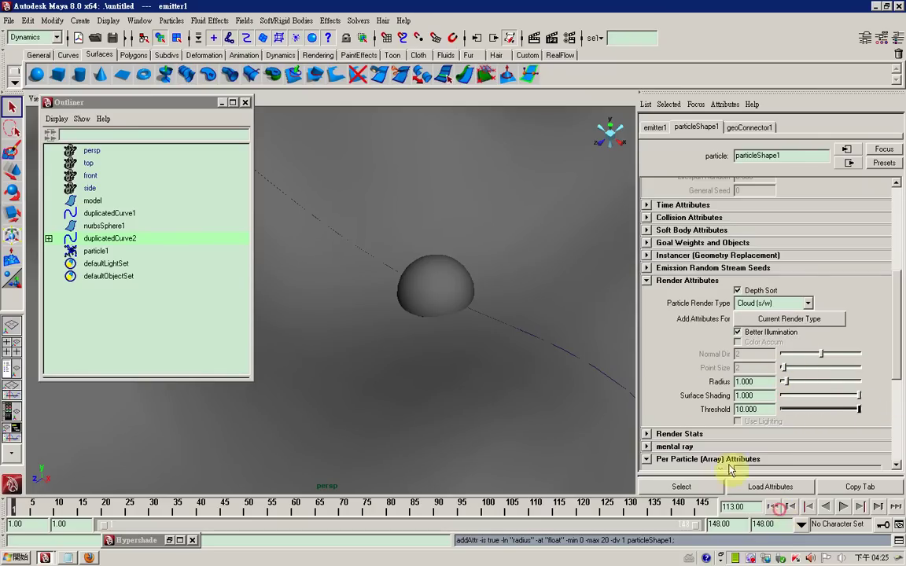
pyautogui.click(779, 509)
# Preview the cloud particles and switch the particle lifespan mode to a random range.
pyautogui.keyDown('alt'); pyautogui.moveTo(500, 247); pyautogui.dragTo(527, 329); pyautogui.keyUp('alt')
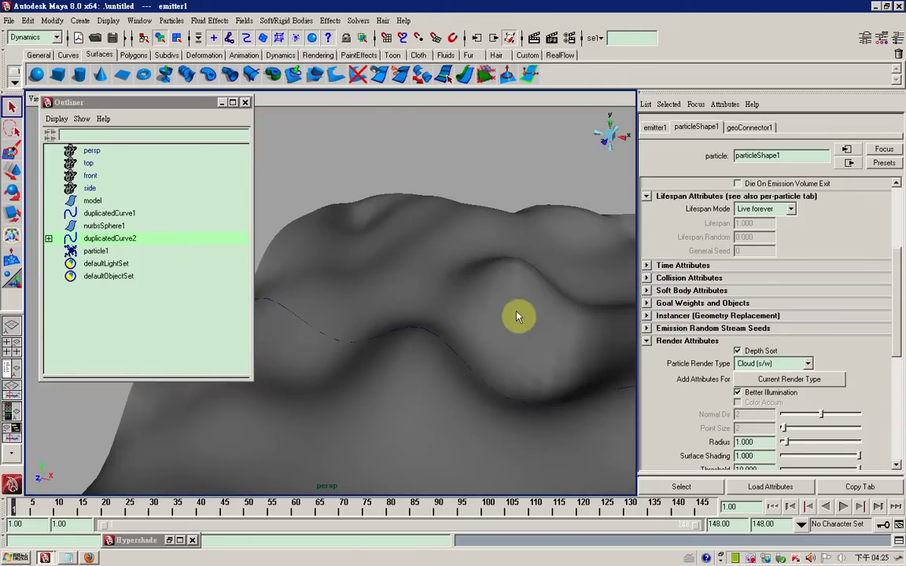
pyautogui.click(846, 508)
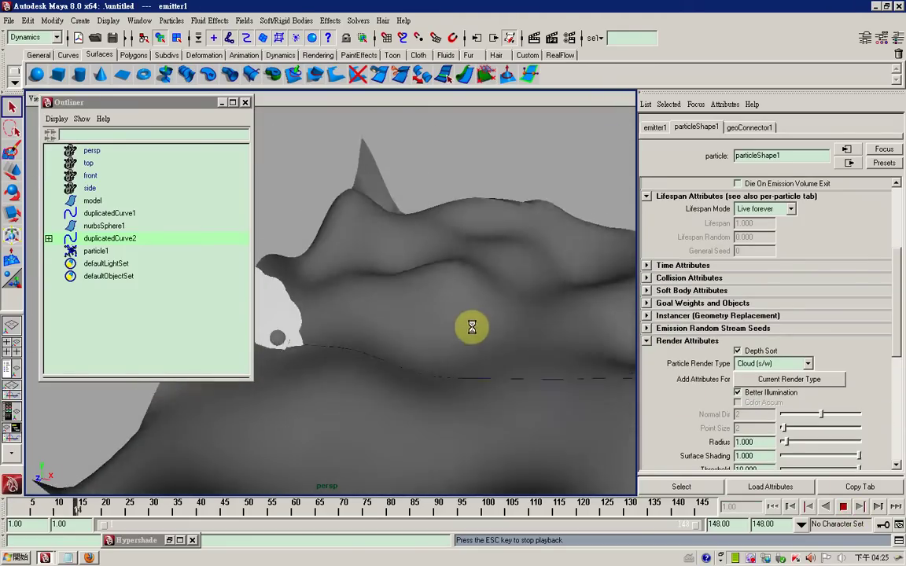
pyautogui.click(842, 507)
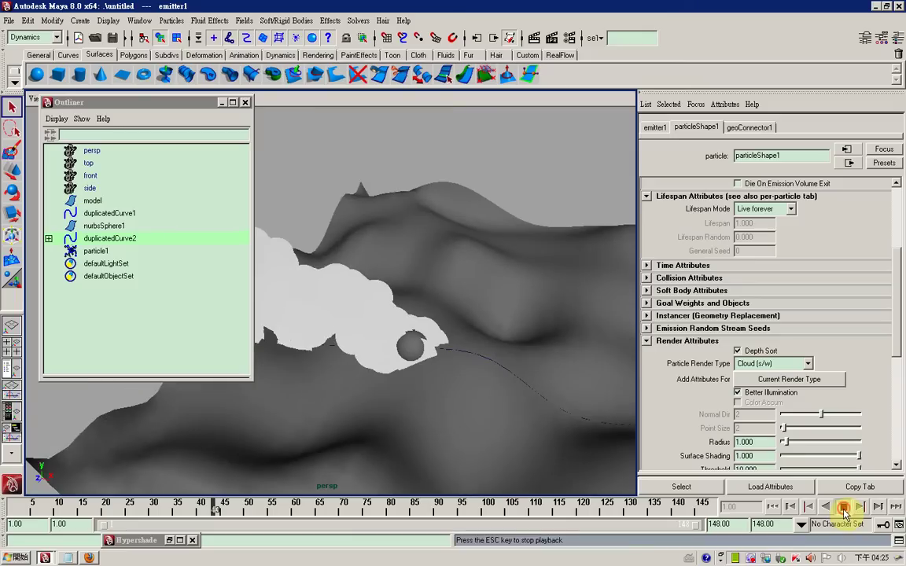
pyautogui.keyDown('alt'); pyautogui.moveTo(542, 347); pyautogui.dragTo(607, 355); pyautogui.keyUp('alt')
pyautogui.click(766, 209)
pyautogui.click(759, 229)
pyautogui.click(762, 224)
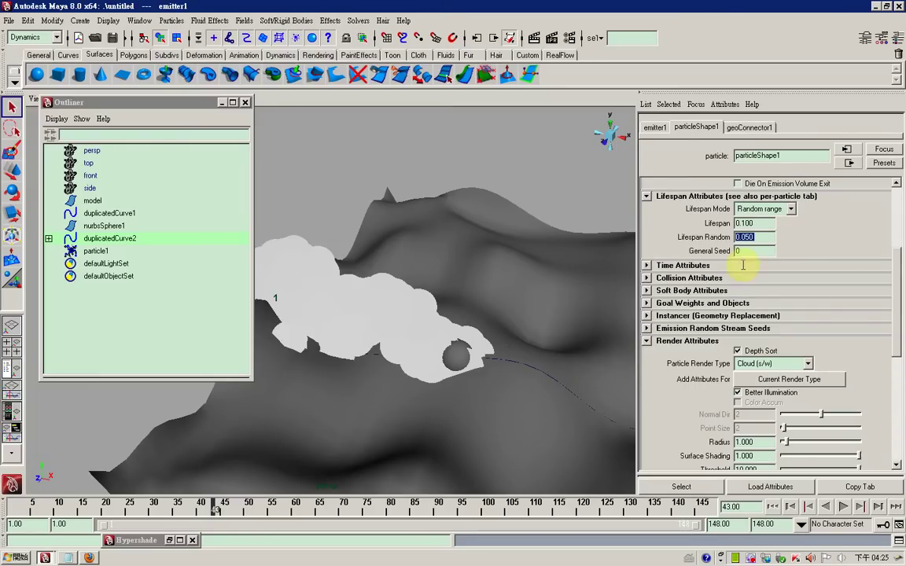
# Set the particle radius to 0.36 and the emitter1 rate to 10000.
pyautogui.click(772, 507)
pyautogui.click(843, 507)
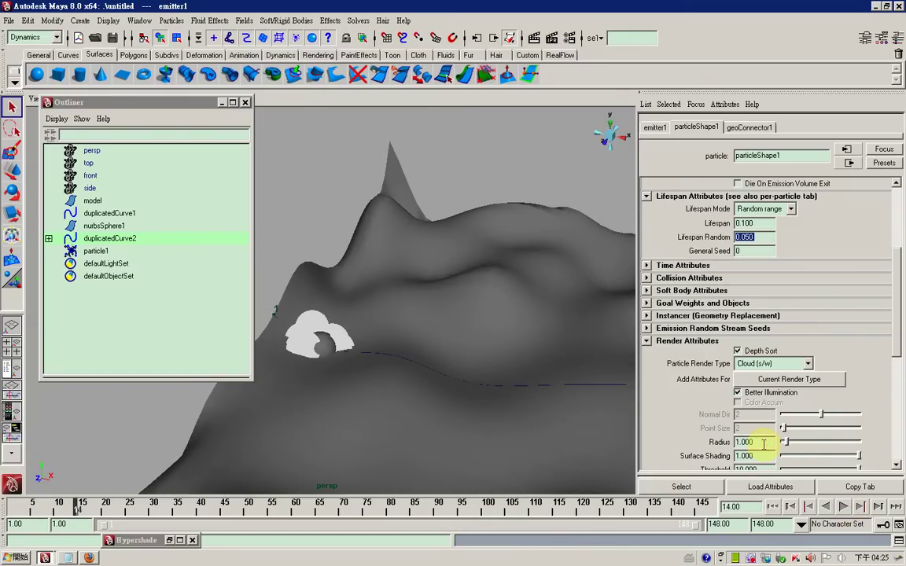
pyautogui.write('0.36')
pyautogui.press('Return')
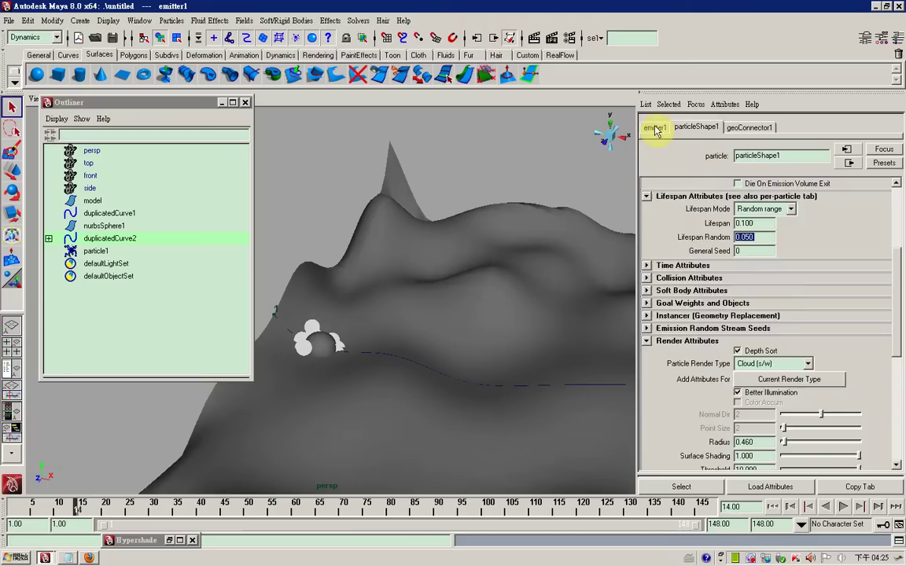
pyautogui.click(655, 127)
pyautogui.moveTo(899, 222); pyautogui.dragTo(896, 208)
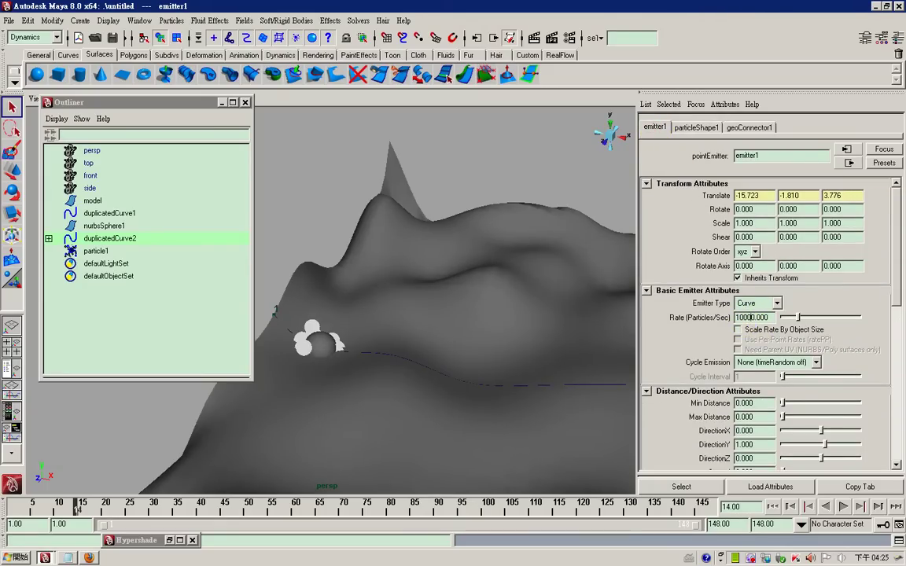
# Play to frame 31 and test-render the cloud particles in Render View.
pyautogui.click(773, 507)
pyautogui.click(843, 507)
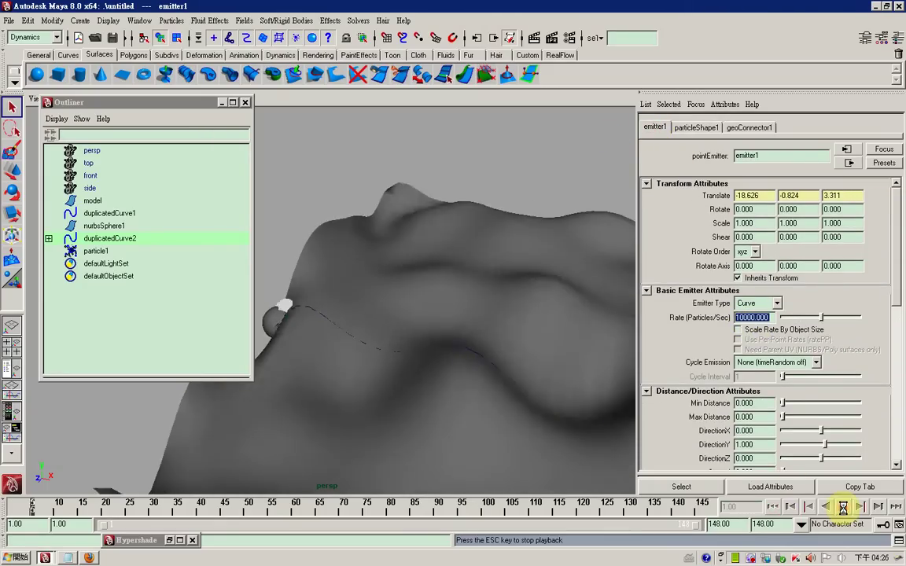
pyautogui.click(842, 507)
pyautogui.moveTo(566, 312)
pyautogui.keyDown('alt'); pyautogui.mouseDown()
pyautogui.moveTo(542, 303)
pyautogui.moveTo(566, 290)
pyautogui.moveTo(554, 282)
pyautogui.mouseUp(); pyautogui.keyUp('alt')
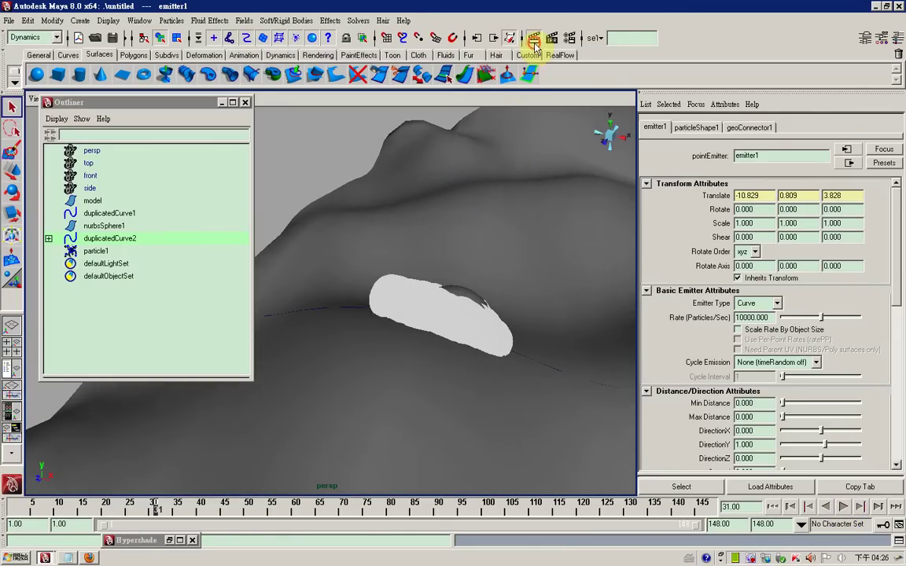
pyautogui.click(533, 41)
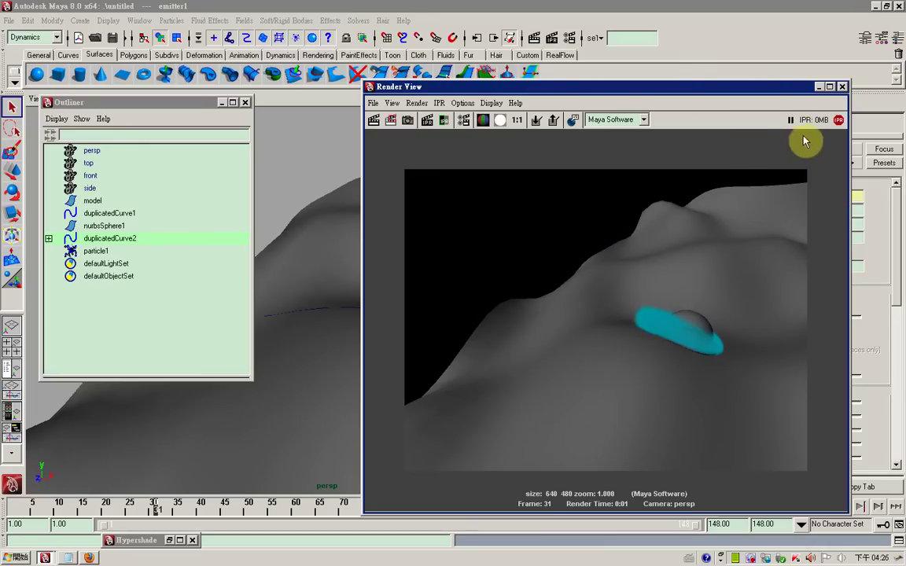
pyautogui.click(844, 87)
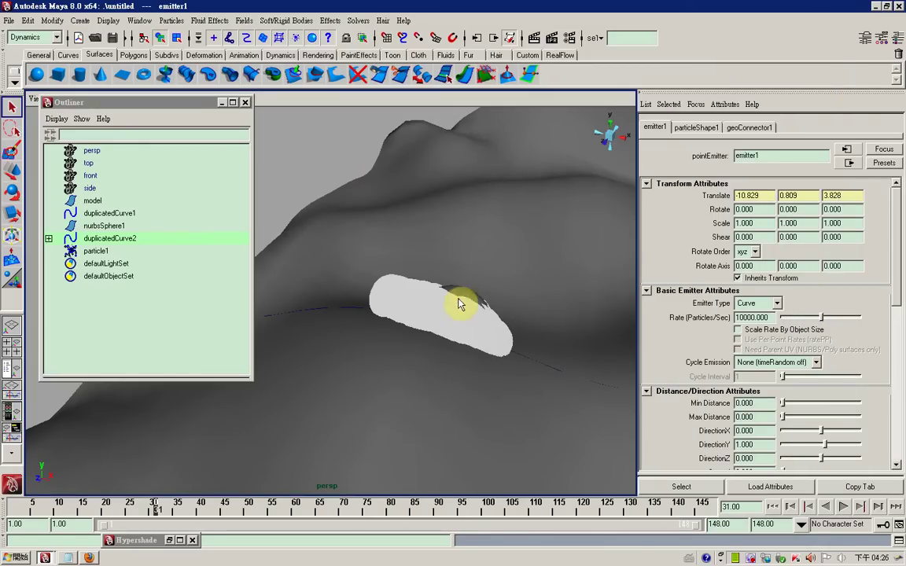
# Select particle1 together with the terrain model.
pyautogui.click(88, 251)
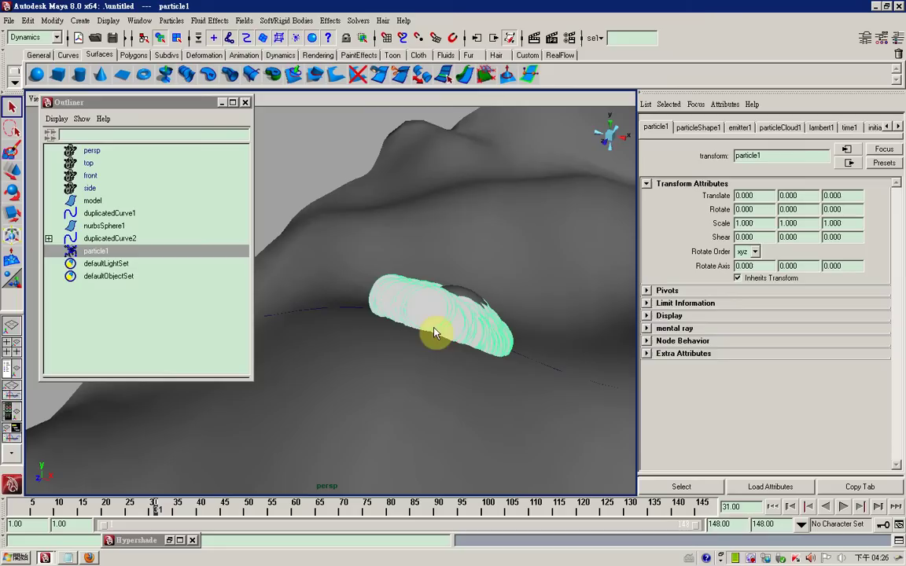
pyautogui.keyDown('shift'); pyautogui.click(410, 378); pyautogui.keyUp('shift')
pyautogui.moveTo(449, 428)
pyautogui.keyDown('alt'); pyautogui.mouseDown()
pyautogui.moveTo(210, 337)
pyautogui.moveTo(418, 329)
pyautogui.moveTo(289, 303)
pyautogui.moveTo(420, 396)
pyautogui.mouseUp(); pyautogui.keyUp('alt')
# Make particle1 collide with nurbsSphere1 and the terrain model.
pyautogui.click(464, 412)
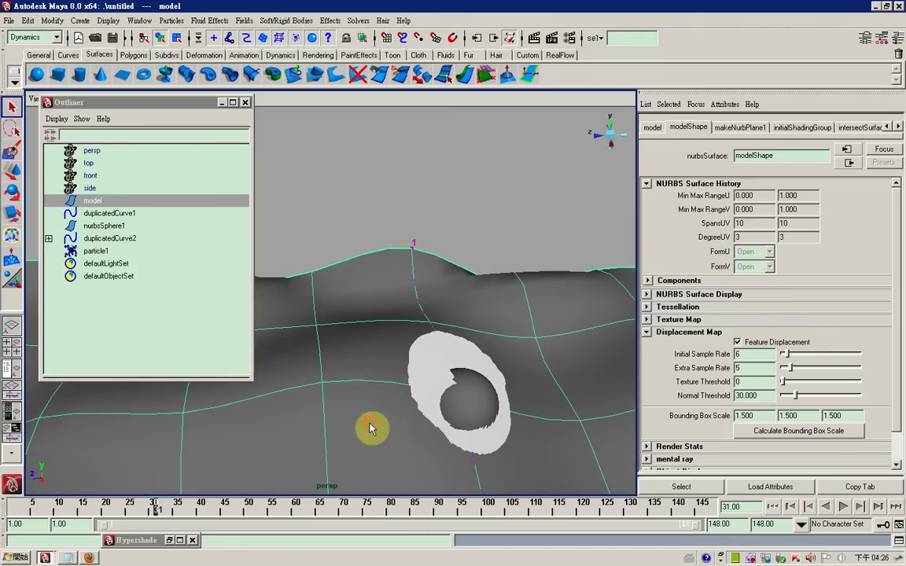
pyautogui.click(95, 251)
pyautogui.keyDown('ctrl'); pyautogui.click(104, 226); pyautogui.keyUp('ctrl')
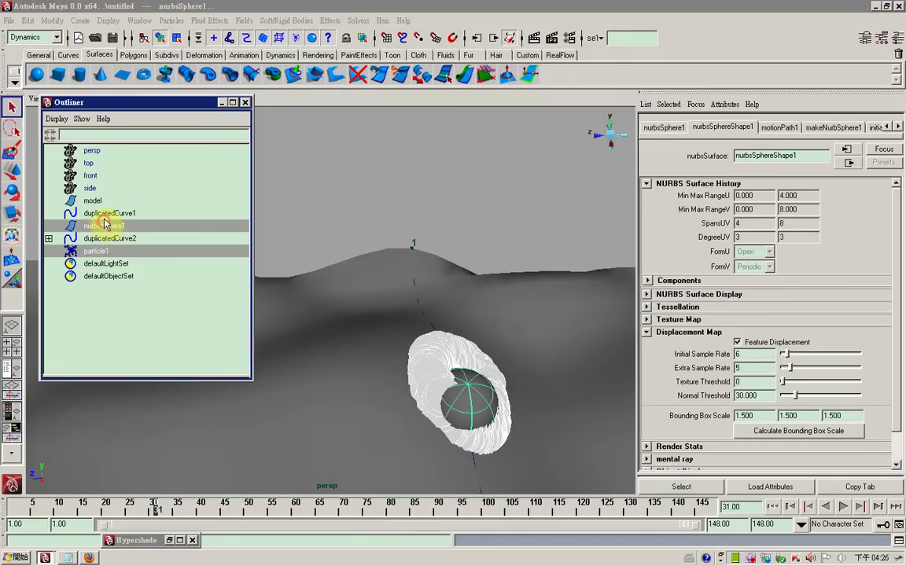
pyautogui.keyDown('ctrl'); pyautogui.click(92, 200); pyautogui.keyUp('ctrl')
pyautogui.keyDown('alt'); pyautogui.moveTo(388, 332); pyautogui.dragTo(346, 283); pyautogui.keyUp('alt')
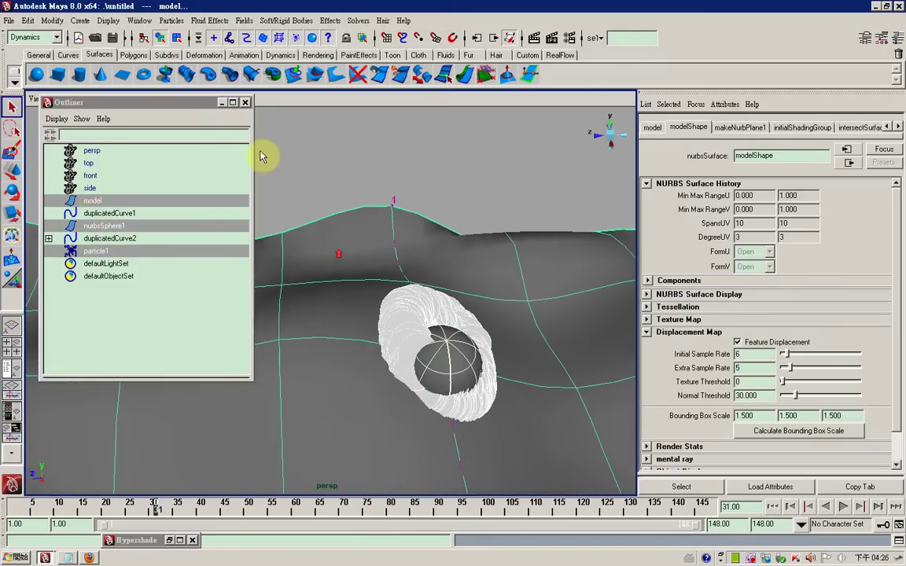
pyautogui.click(172, 21)
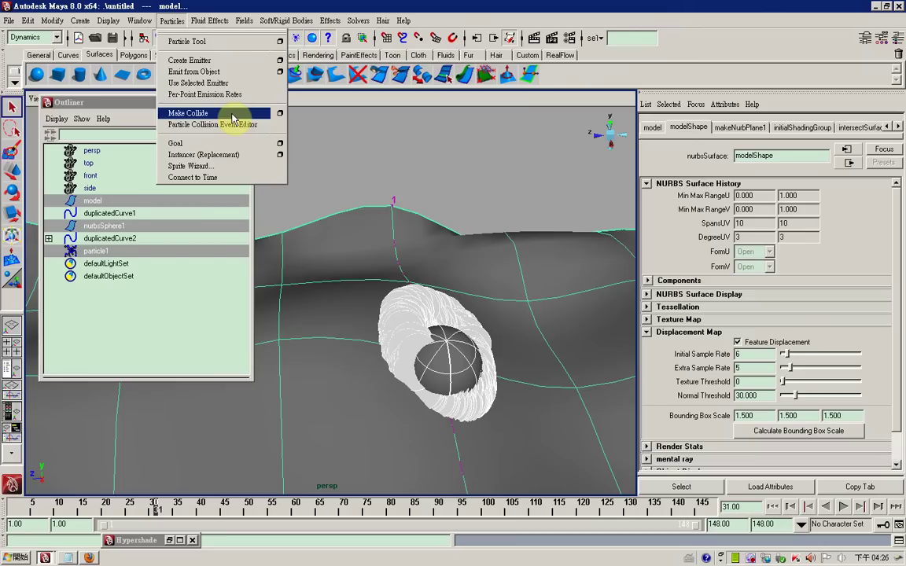
pyautogui.click(232, 118)
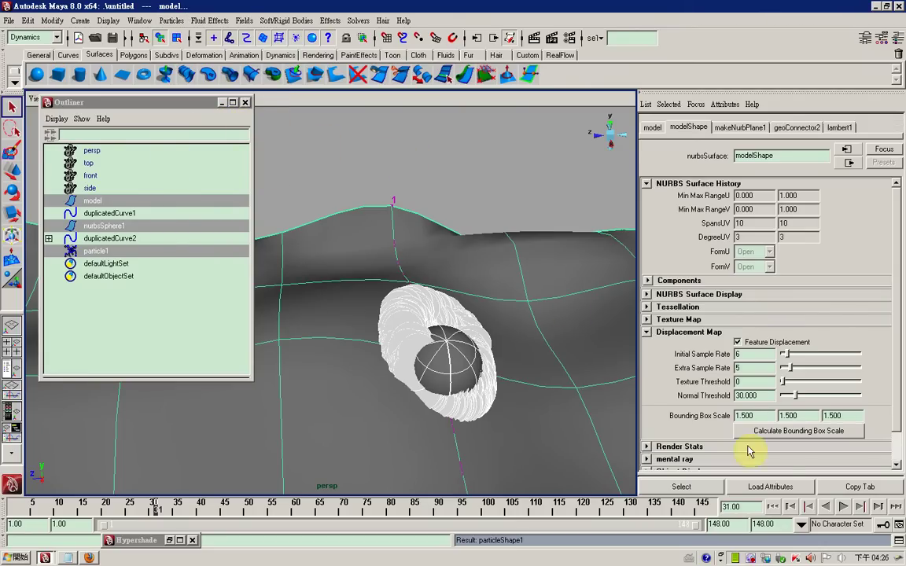
# Play to frame 24 and shrink the particleShape1 radius to 0.1.
pyautogui.click(132, 252)
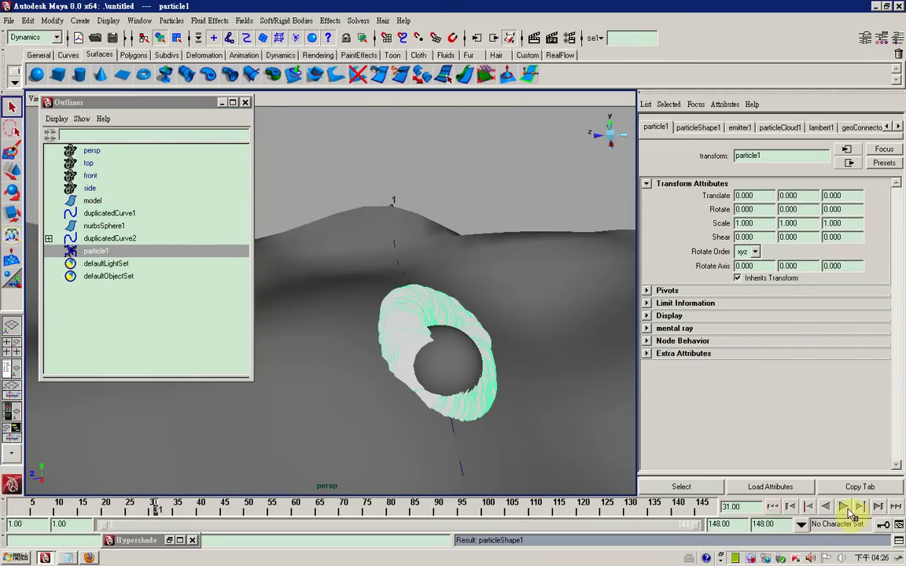
pyautogui.click(844, 508)
pyautogui.click(843, 508)
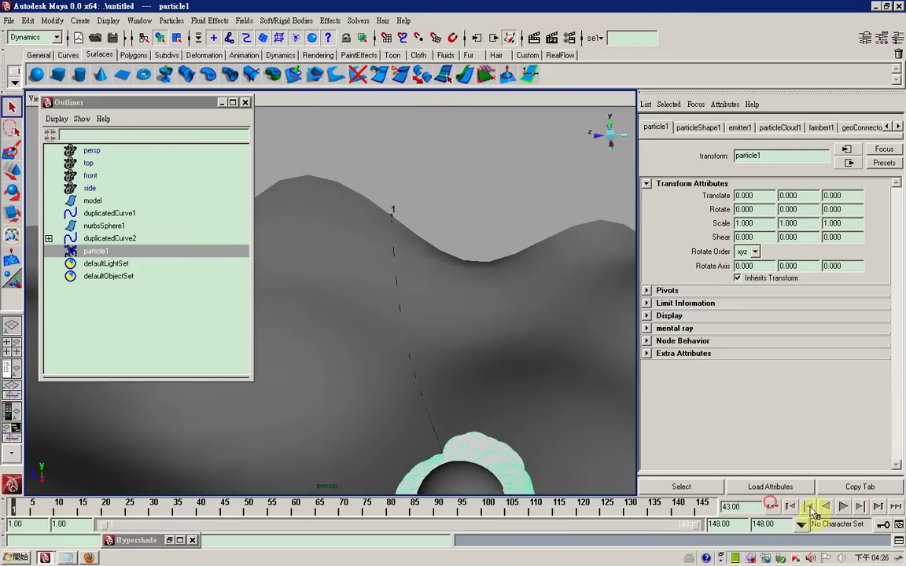
pyautogui.click(842, 507)
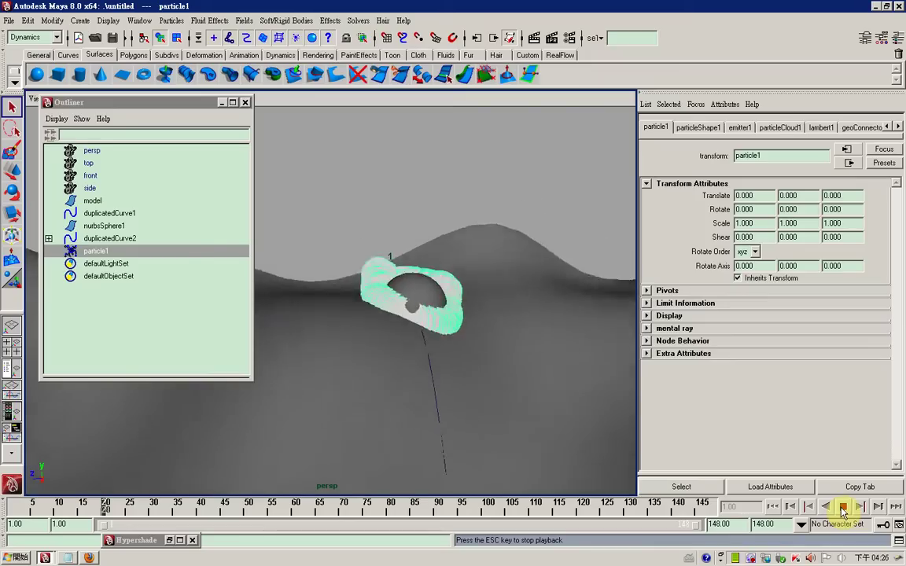
pyautogui.click(844, 508)
pyautogui.click(697, 127)
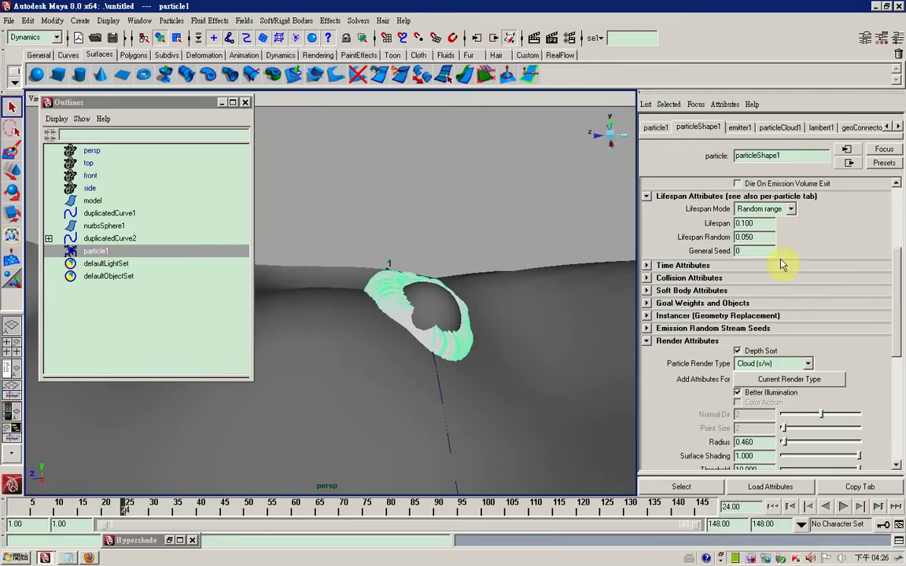
pyautogui.moveTo(783, 441); pyautogui.dragTo(769, 442)
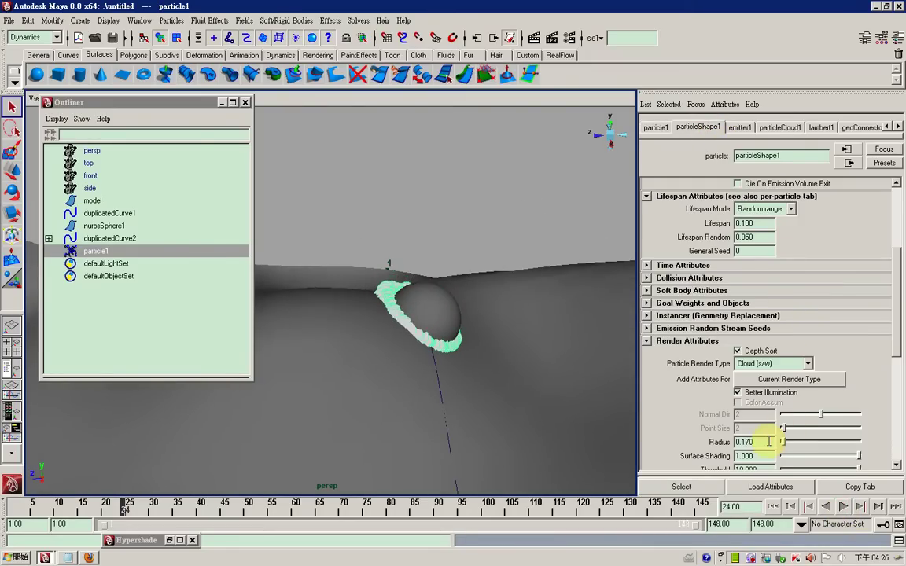
pyautogui.click(134, 21)
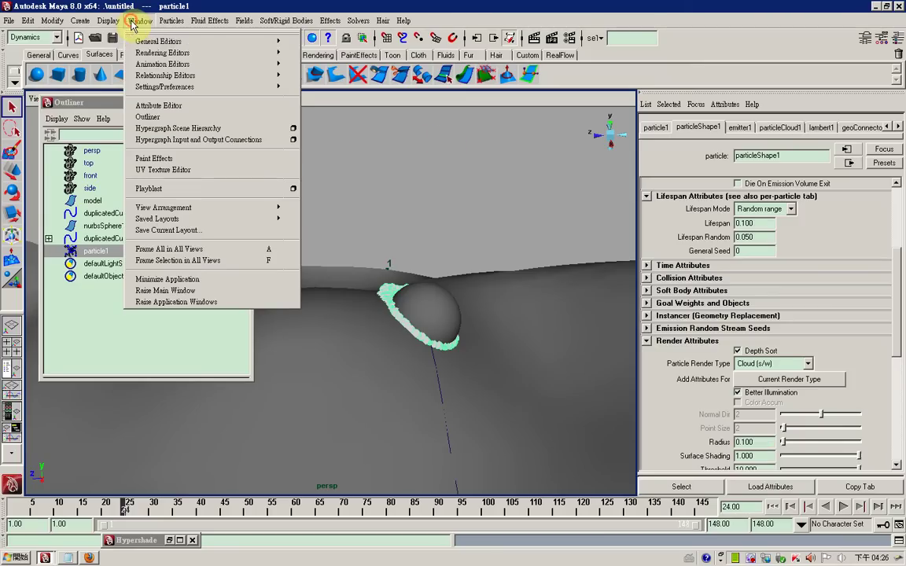
pyautogui.moveTo(162, 53)
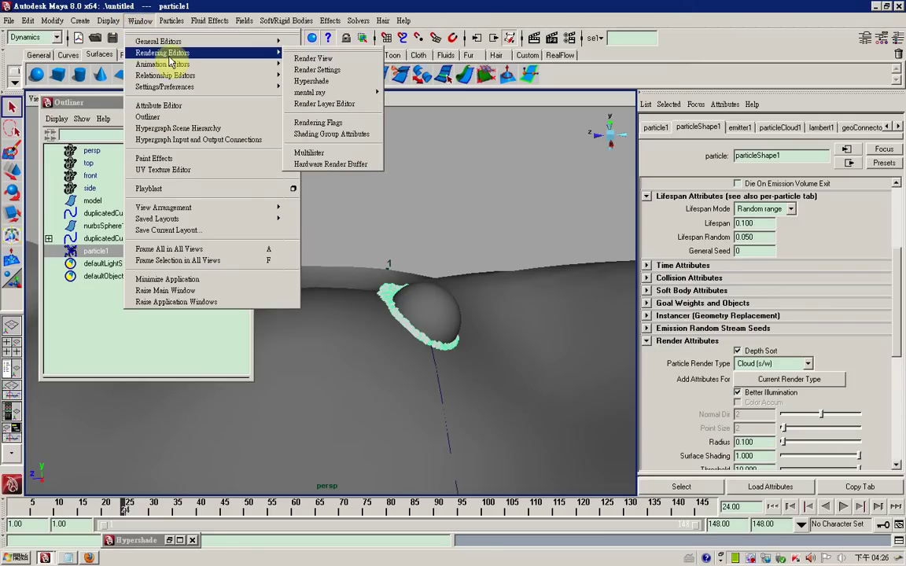
# Set the particleCloud1 material colour to white in Hypershade.
pyautogui.click(305, 88)
pyautogui.click(318, 169)
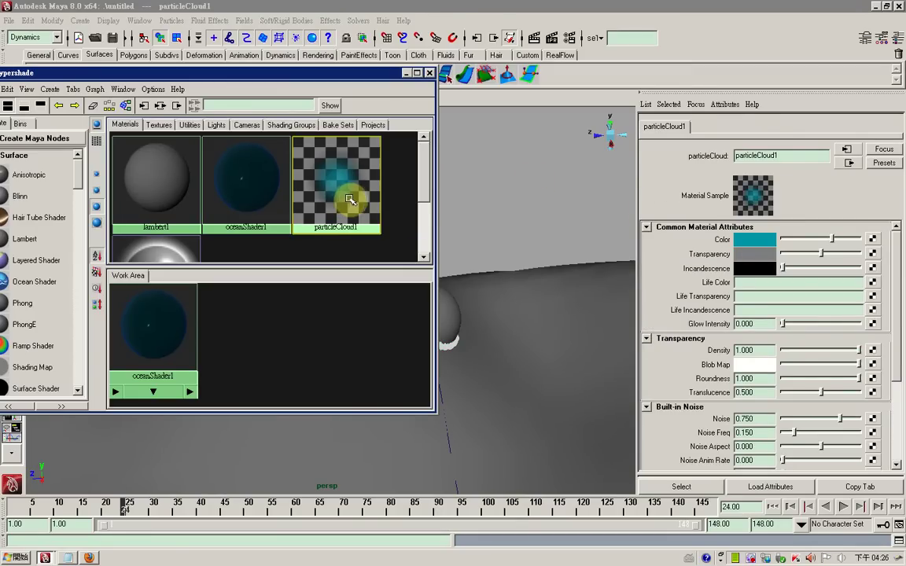
pyautogui.click(774, 244)
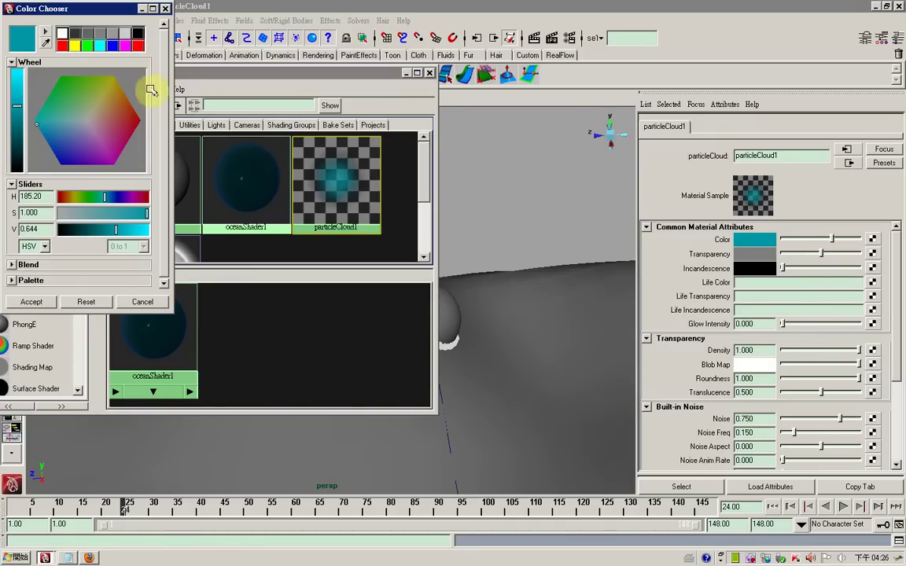
pyautogui.click(62, 33)
pyautogui.click(164, 8)
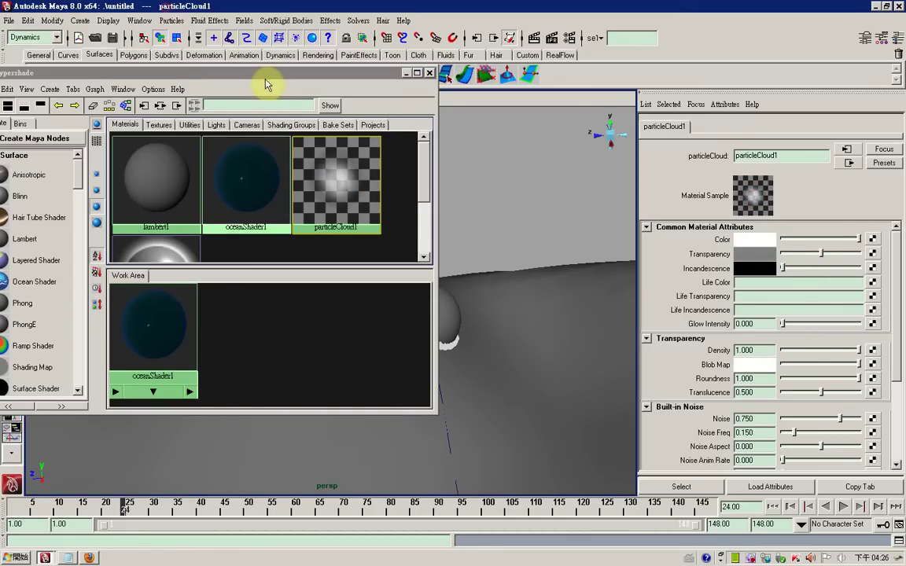
# Create a new particleCloud2 volumetric material.
pyautogui.moveTo(76, 75); pyautogui.dragTo(118, 77)
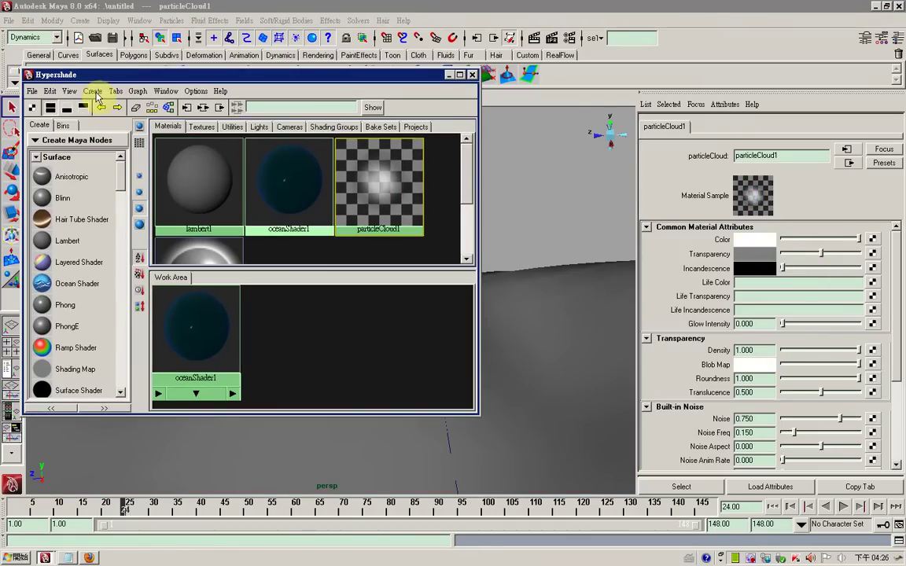
pyautogui.click(88, 91)
pyautogui.moveTo(124, 88)
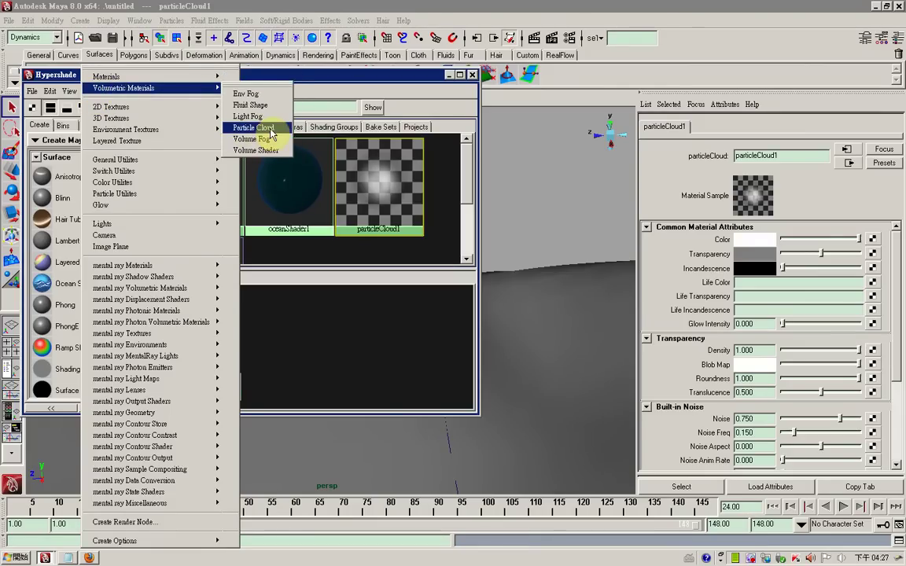
pyautogui.click(270, 130)
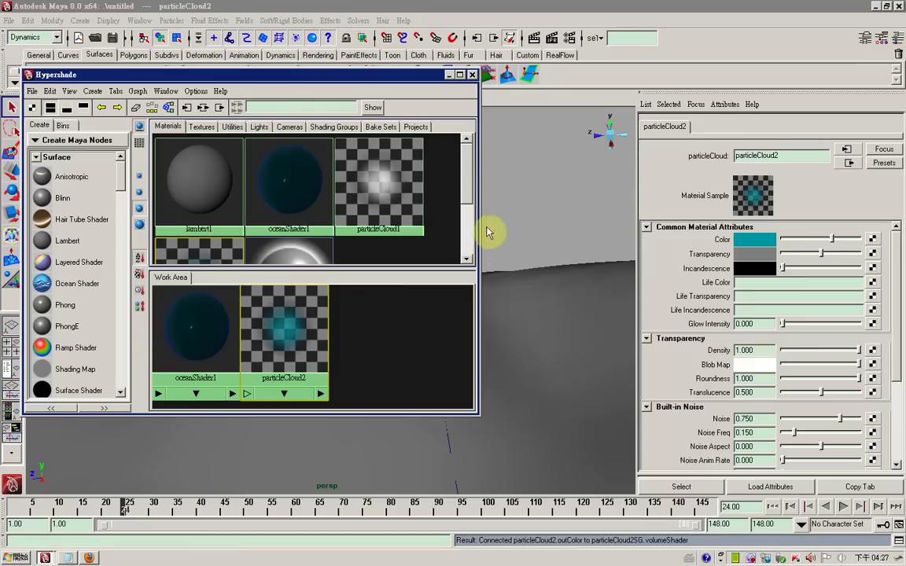
# Close Hypershade and test-render frame 24 of the scene.
pyautogui.click(472, 76)
pyautogui.moveTo(441, 277)
pyautogui.keyDown('alt'); pyautogui.mouseDown()
pyautogui.moveTo(584, 287)
pyautogui.moveTo(482, 287)
pyautogui.mouseUp(); pyautogui.keyUp('alt')
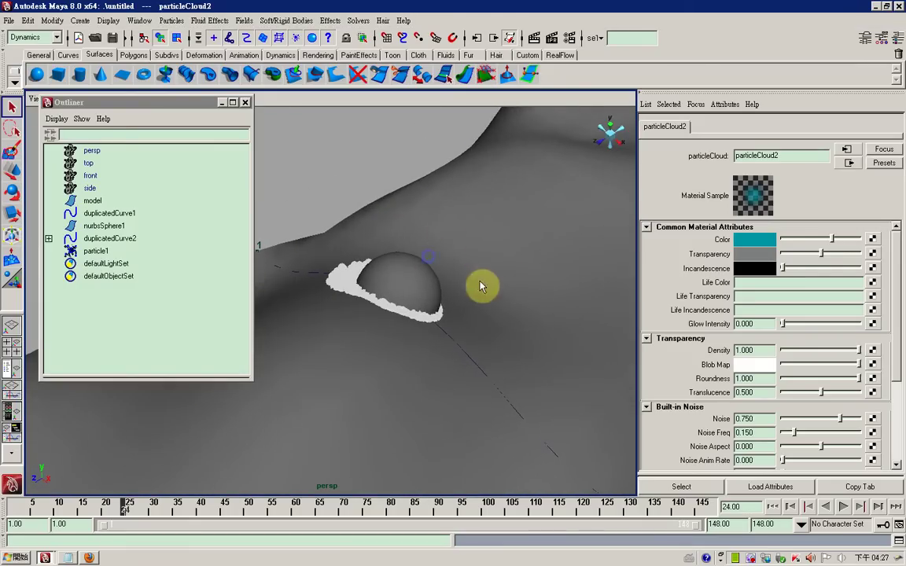
pyautogui.click(520, 38)
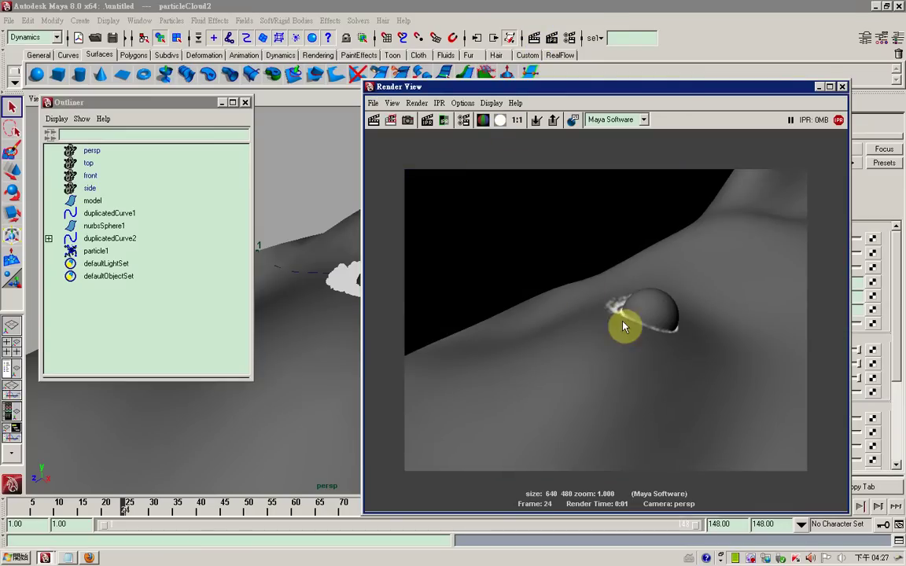